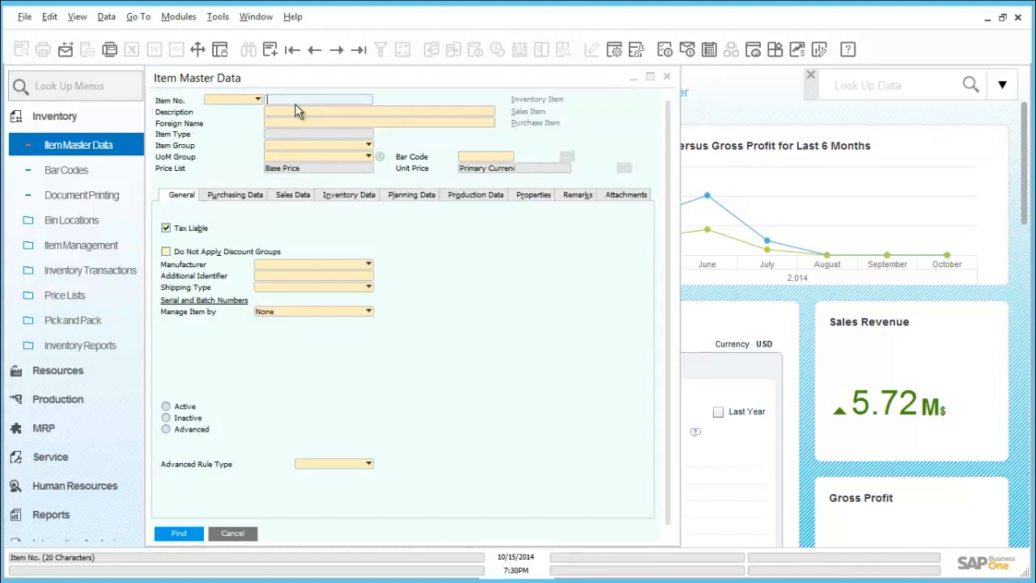
Look up items C00001, B10000 and A00006 in the item master data and check how each is managed by serial or batch
{"action": "type", "text": "C00001"}
{"action": "left_click", "coordinate": [178, 534]}
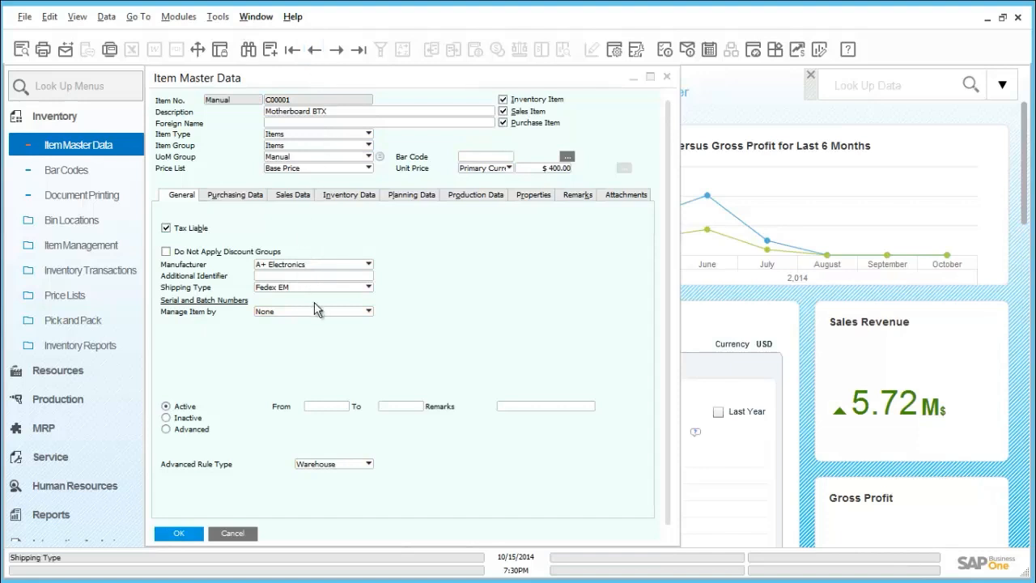
{"action": "left_click", "coordinate": [317, 51]}
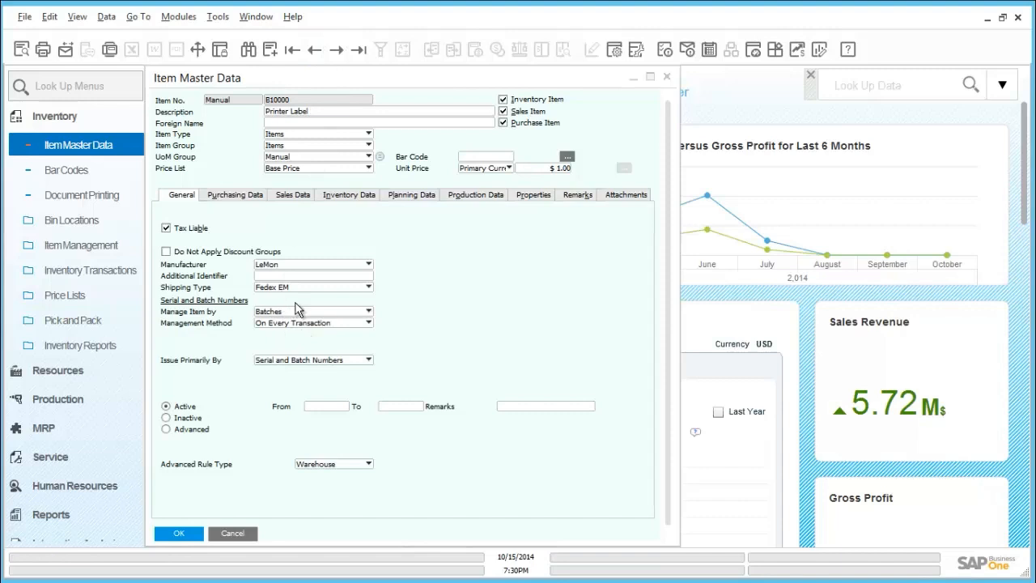
{"action": "key", "text": "ctrl+f"}
{"action": "left_click", "coordinate": [200, 533]}
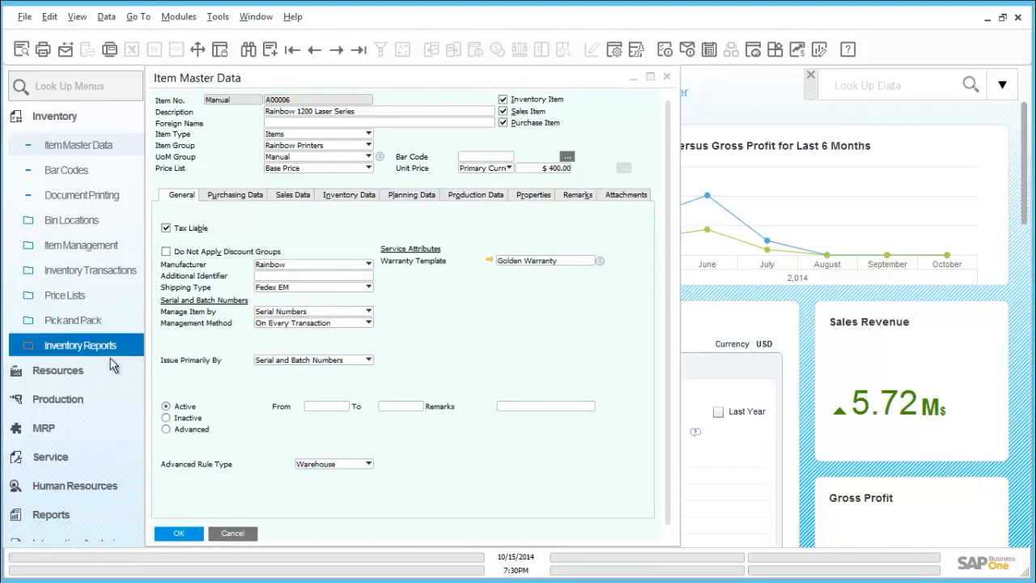
Create a new sales delivery document and choose Maxi-Teq as its customer
{"action": "left_click", "coordinate": [72, 122]}
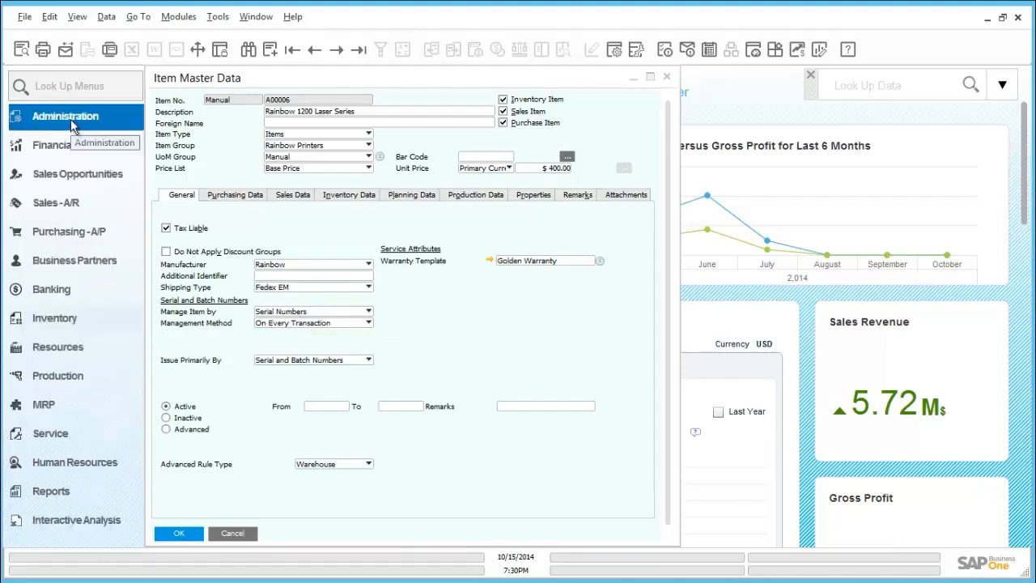
{"action": "left_click", "coordinate": [74, 214]}
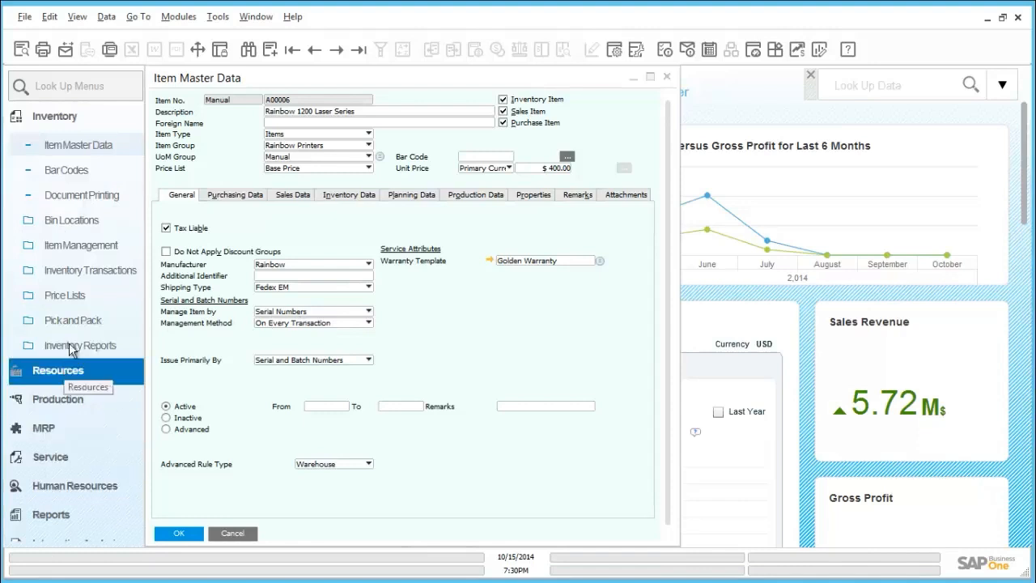
{"action": "left_click", "coordinate": [70, 120]}
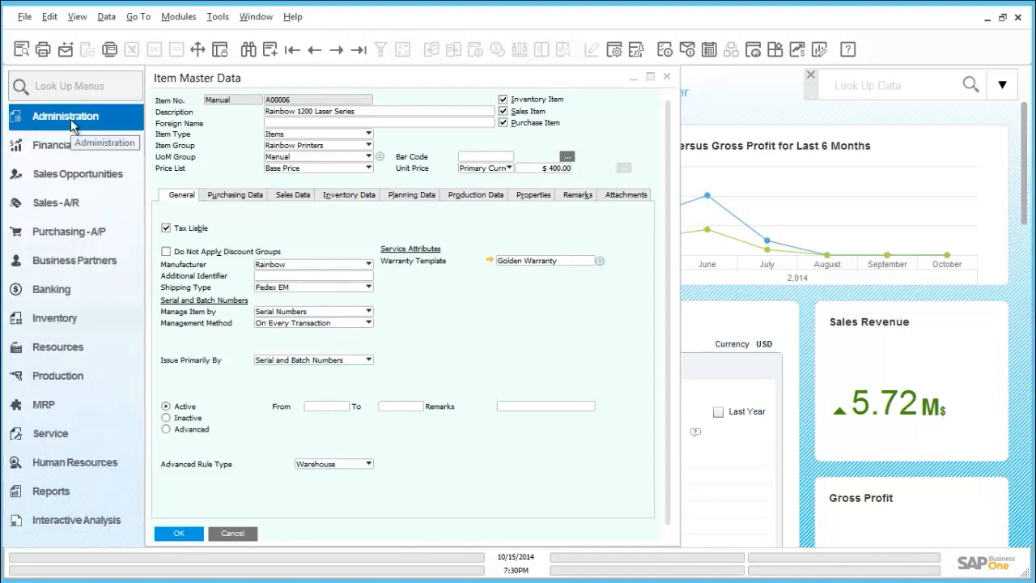
{"action": "left_click", "coordinate": [71, 204]}
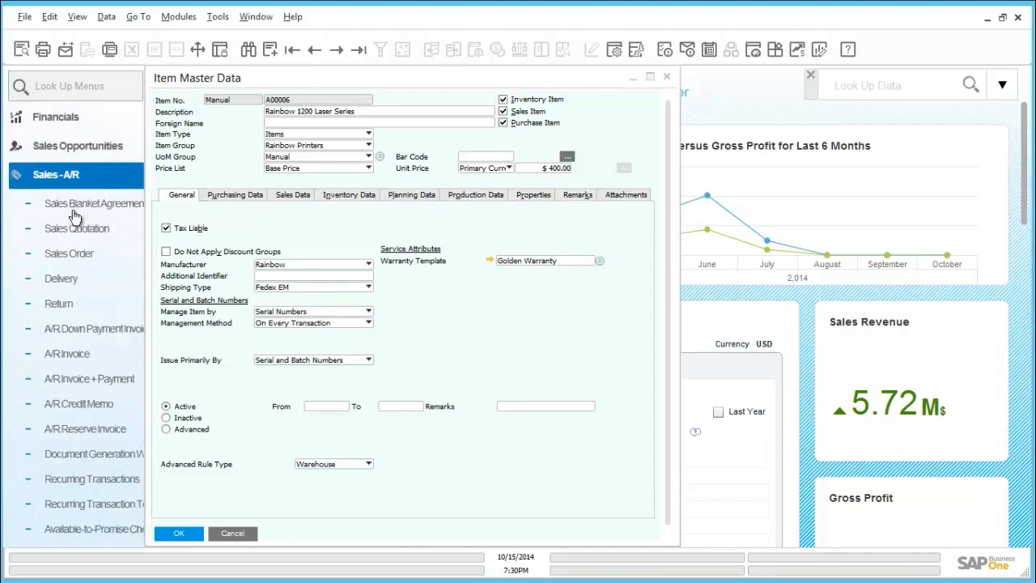
{"action": "left_click", "coordinate": [78, 220]}
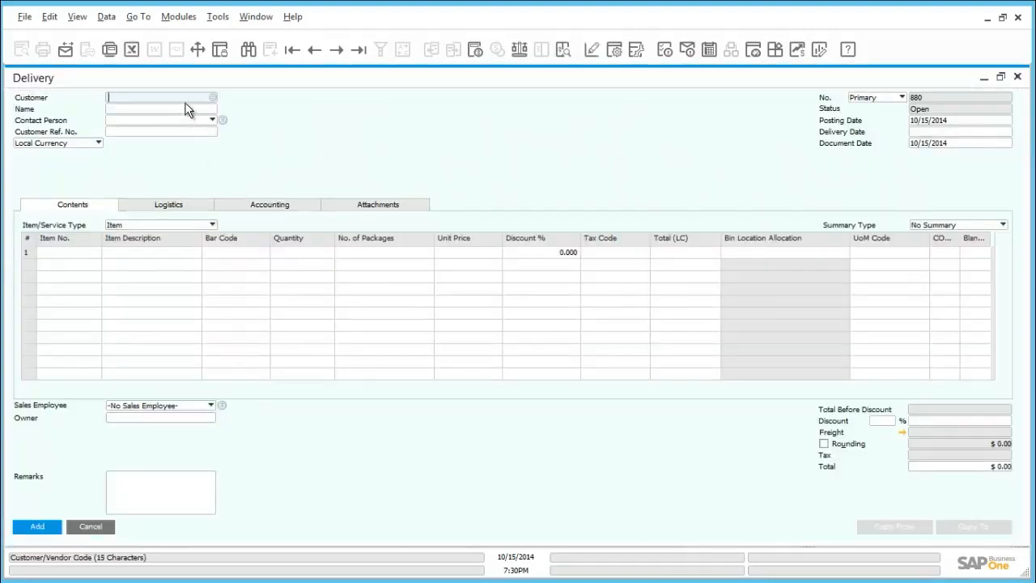
{"action": "key", "text": "Tab"}
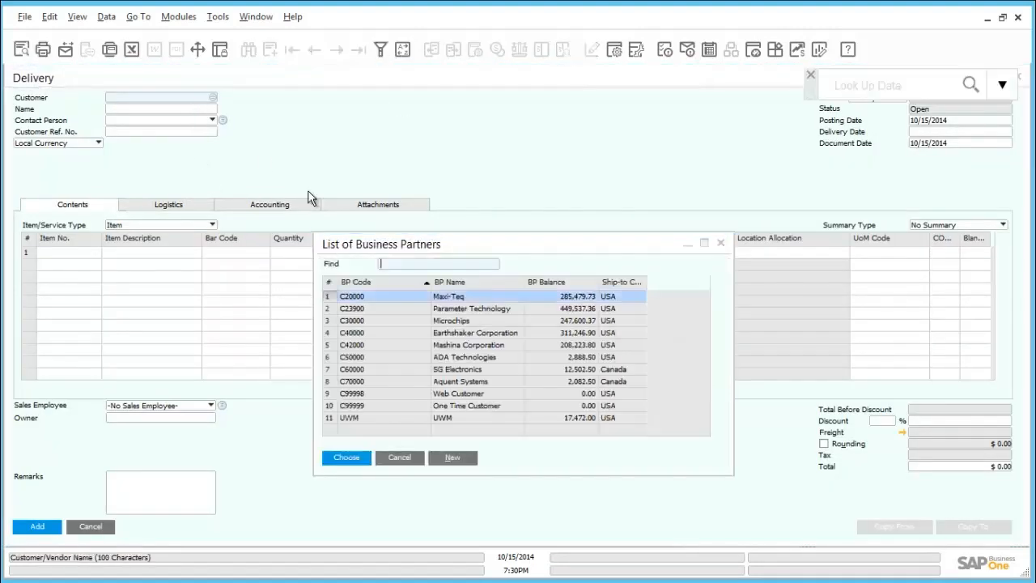
{"action": "double_click", "coordinate": [358, 298]}
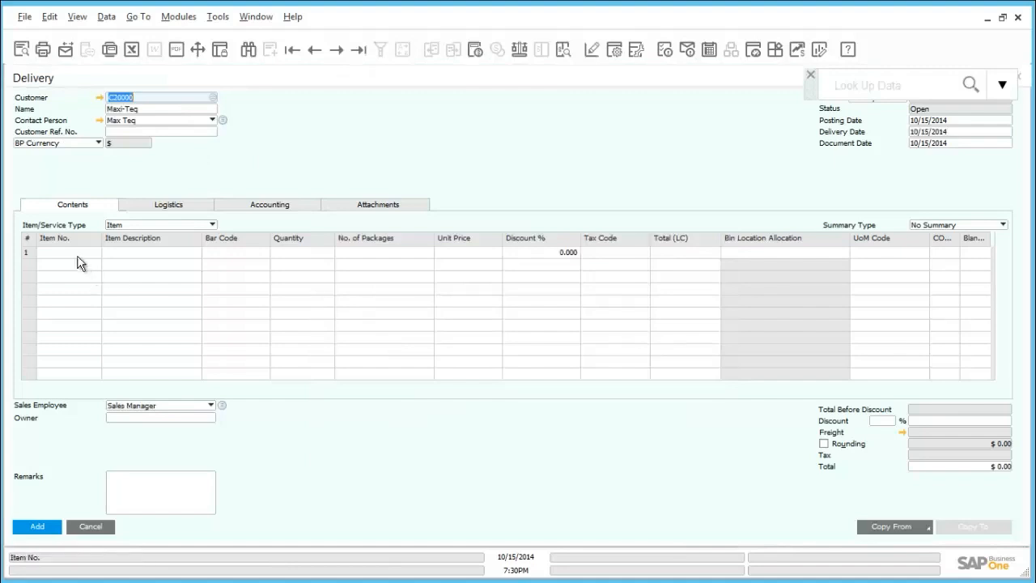
Enter item A00006 in the first row of the delivery
{"action": "left_click", "coordinate": [77, 253]}
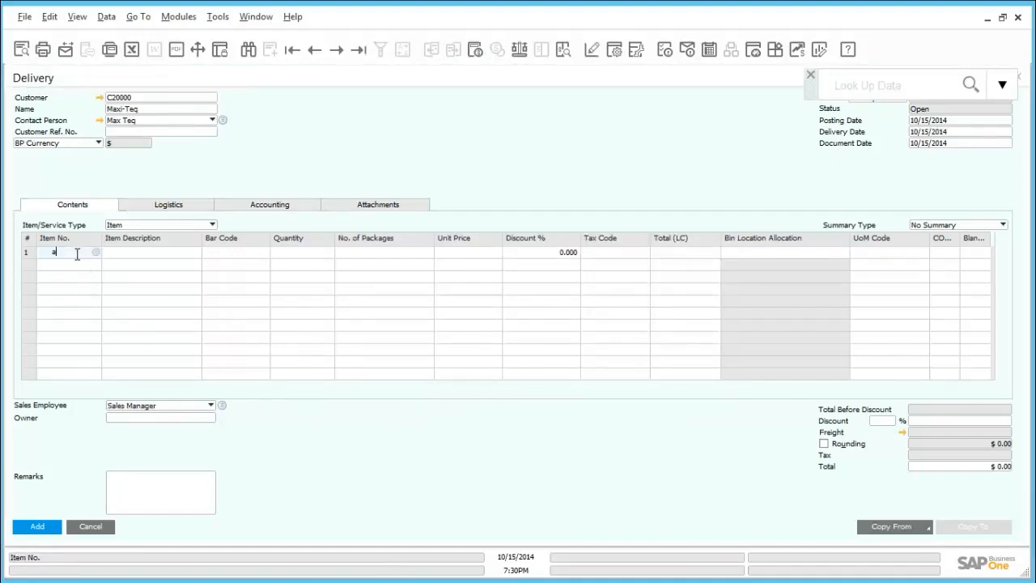
{"action": "type", "text": "a0000"}
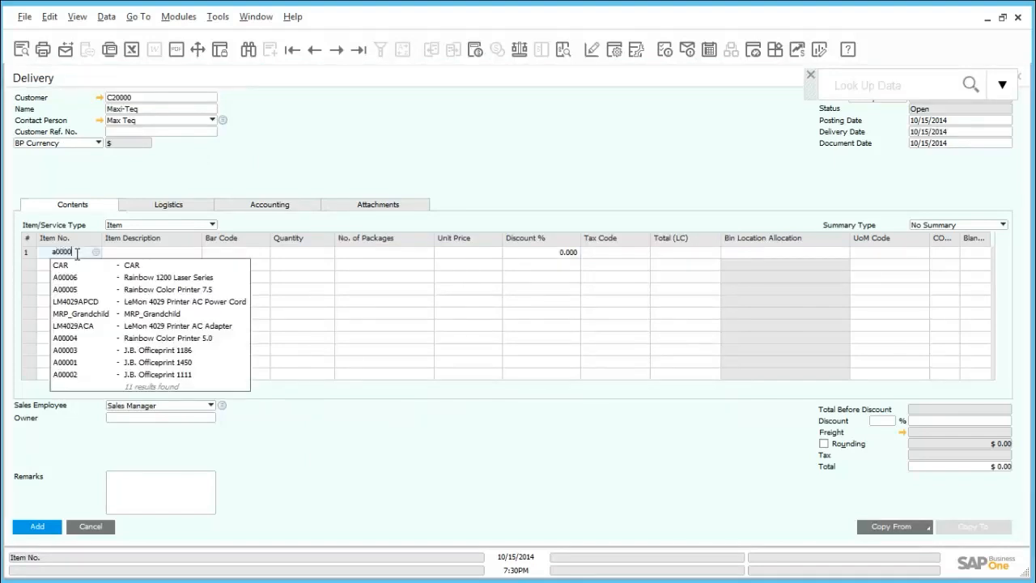
{"action": "type", "text": "6"}
{"action": "key", "text": "Tab"}
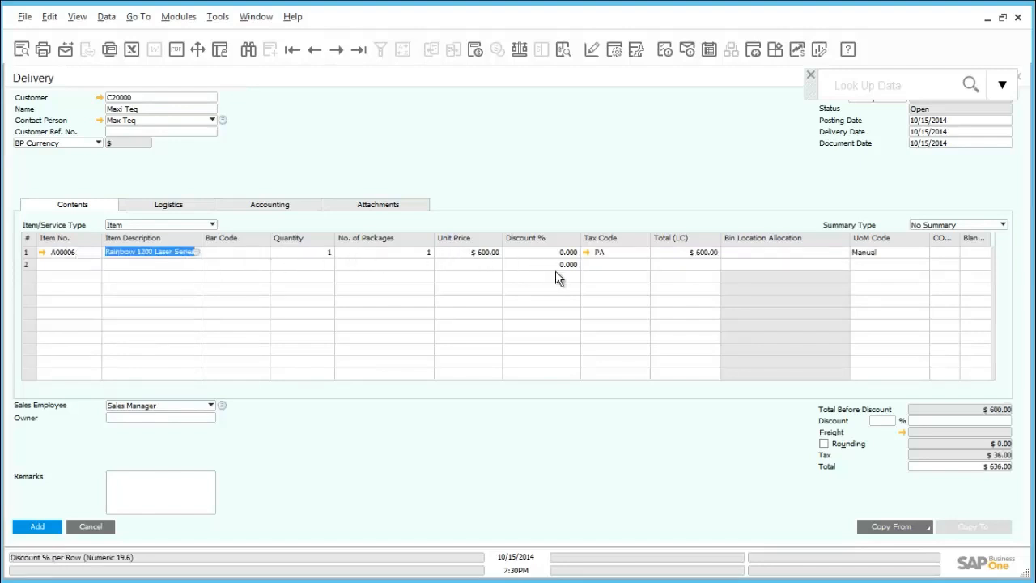
Start adding the delivery and assign serial number A6-000284 to its A00006 row
{"action": "left_click", "coordinate": [35, 527]}
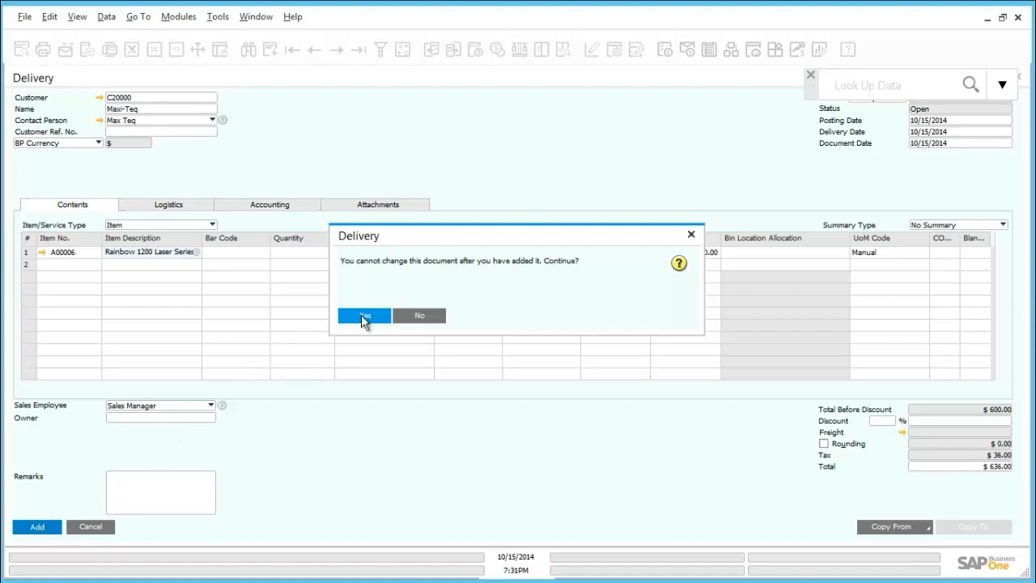
{"action": "left_click", "coordinate": [364, 317]}
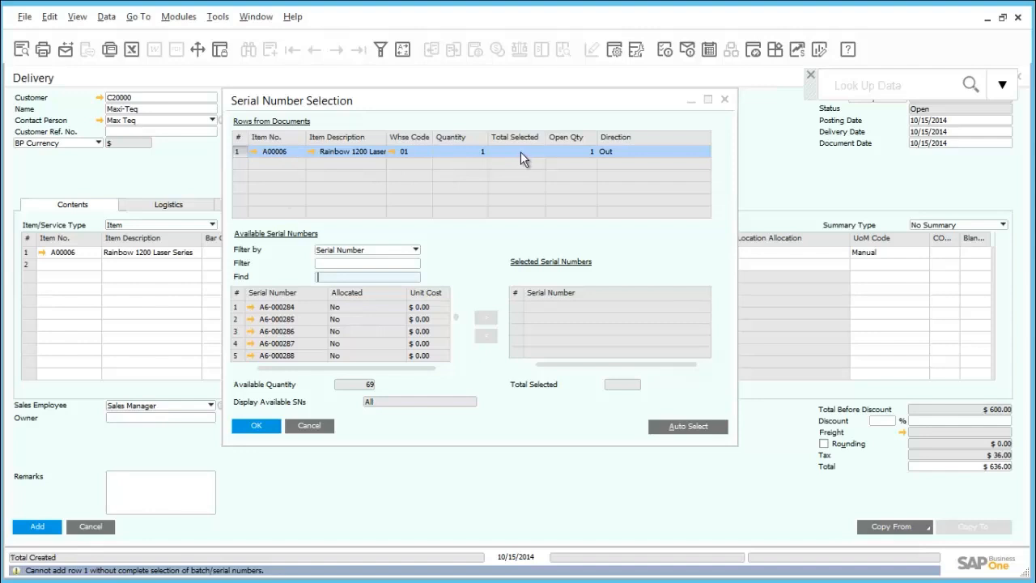
{"action": "left_click", "coordinate": [282, 308]}
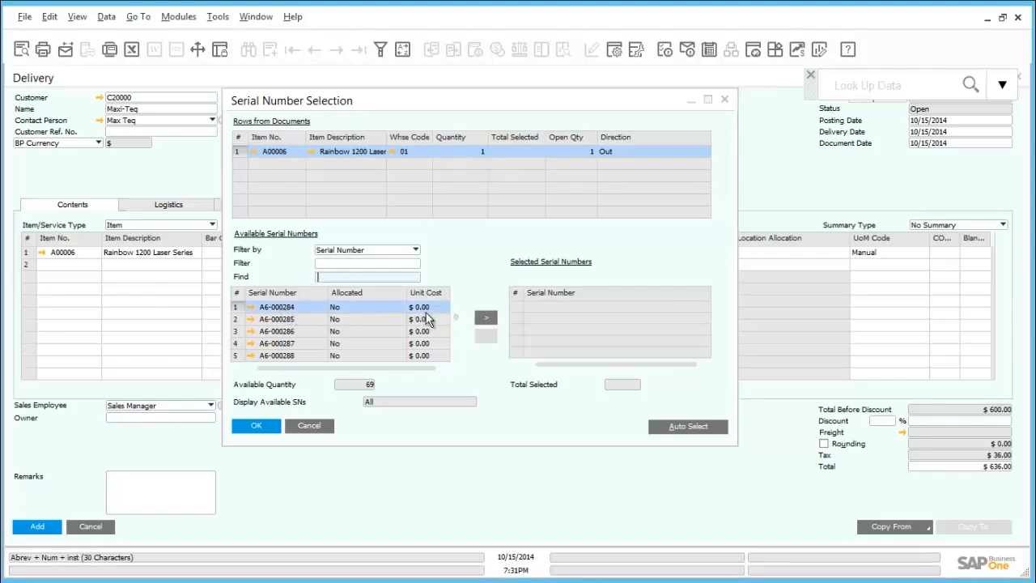
{"action": "left_click", "coordinate": [486, 318]}
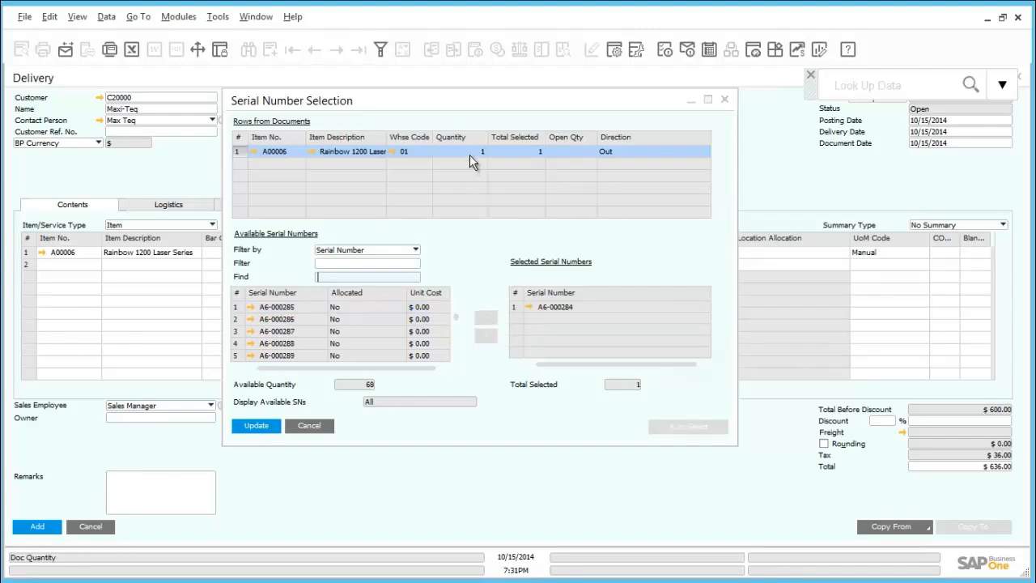
{"action": "left_click", "coordinate": [257, 426]}
{"action": "left_click", "coordinate": [257, 426]}
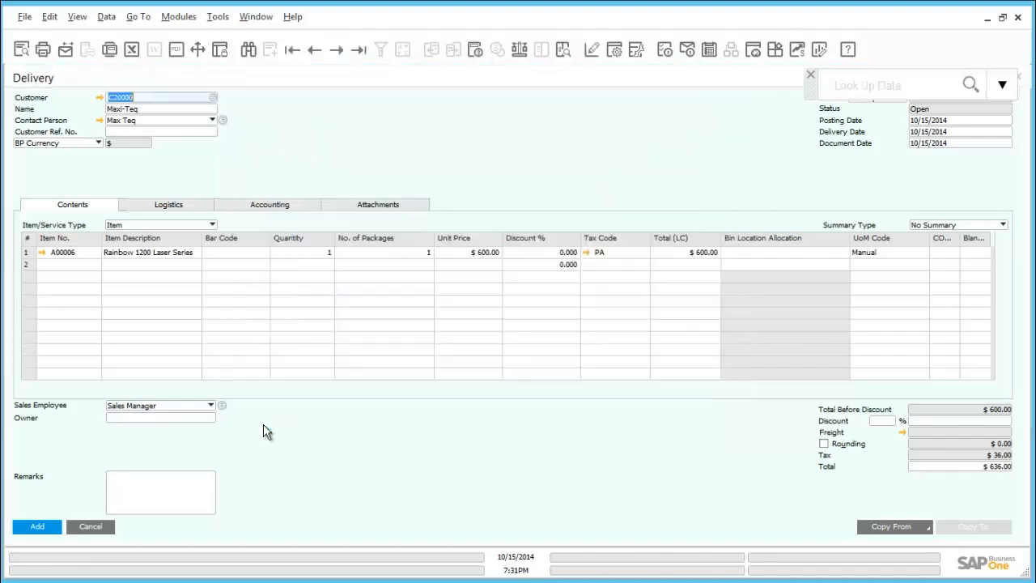
Add the delivery for good and close the delivery form
{"action": "left_click", "coordinate": [36, 528]}
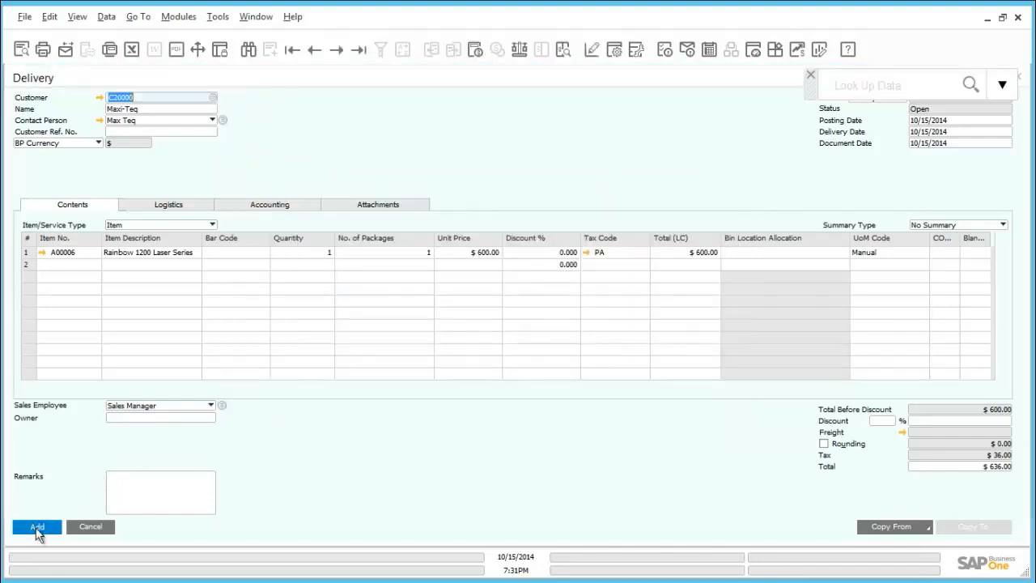
{"action": "left_click", "coordinate": [362, 315]}
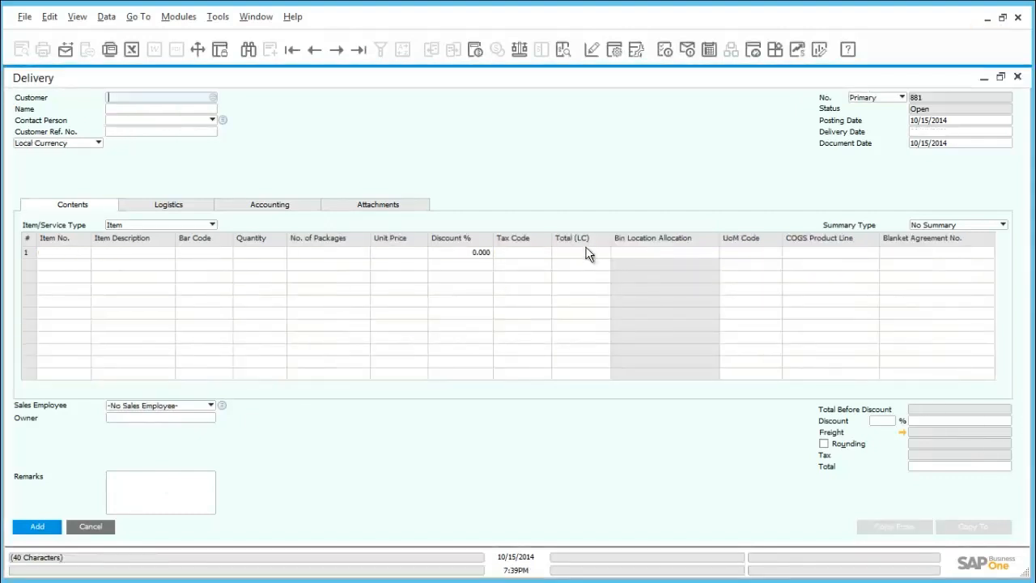
{"action": "left_click", "coordinate": [1018, 77]}
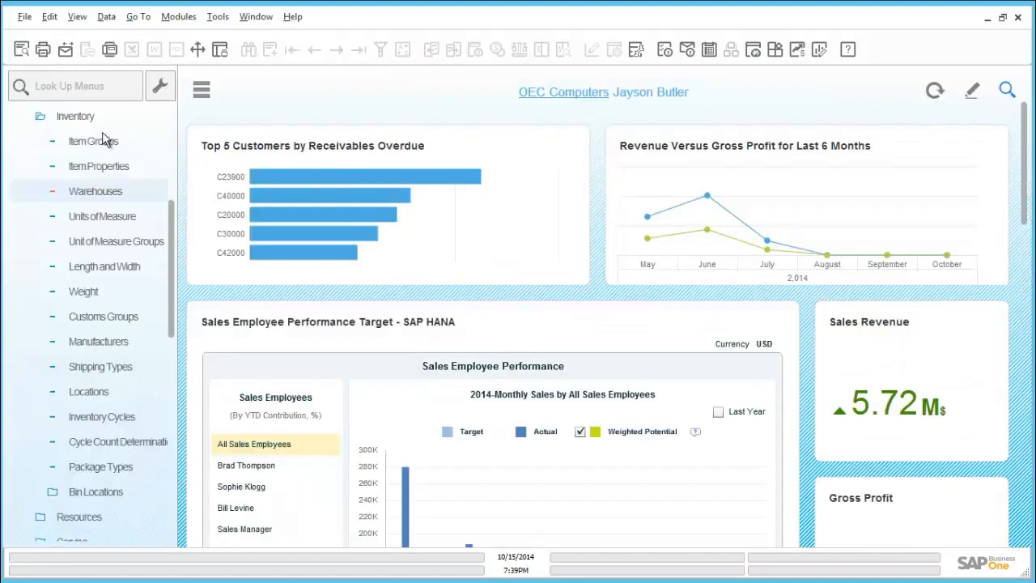
Find warehouse 05 in the warehouse setup, check whether bin locations are enabled, and close the setup
{"action": "left_click", "coordinate": [75, 118]}
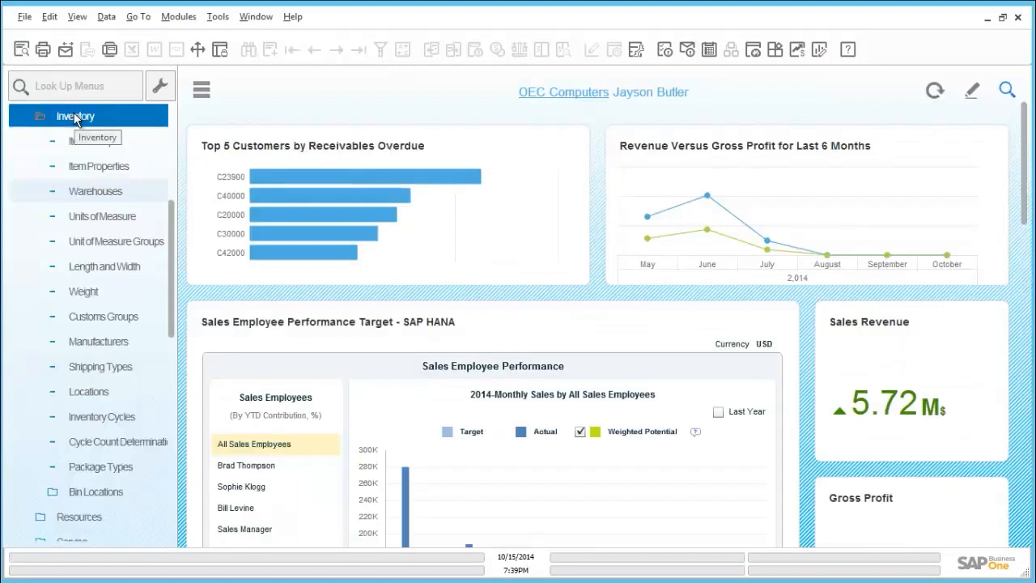
{"action": "left_click", "coordinate": [106, 195]}
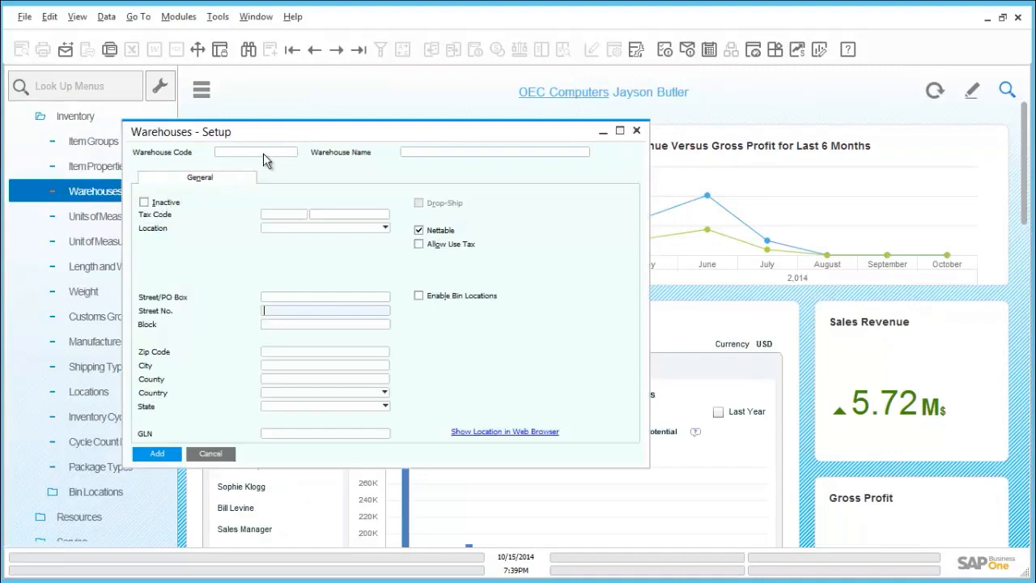
{"action": "key", "text": "ctrl+f"}
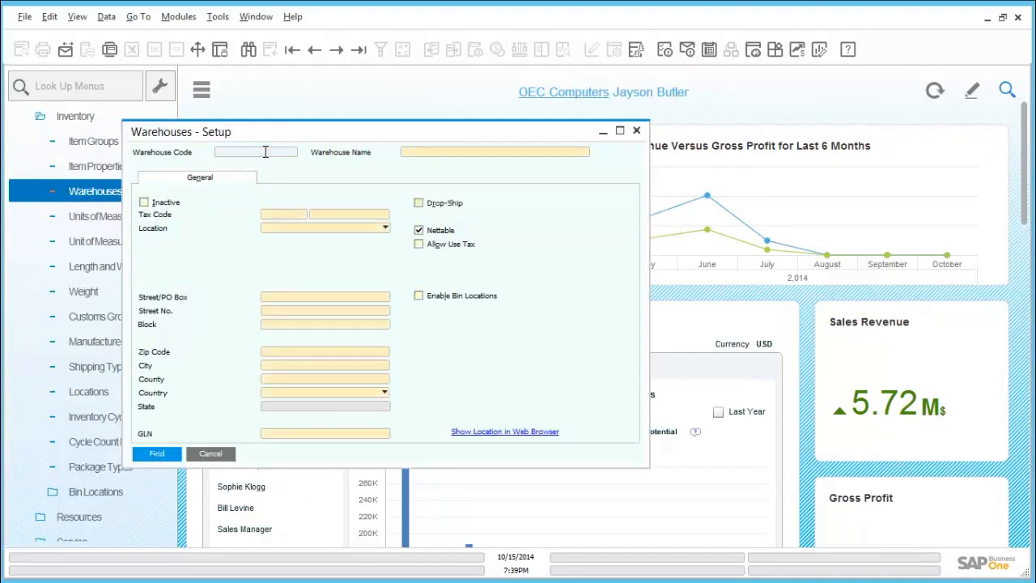
{"action": "left_click", "coordinate": [265, 152]}
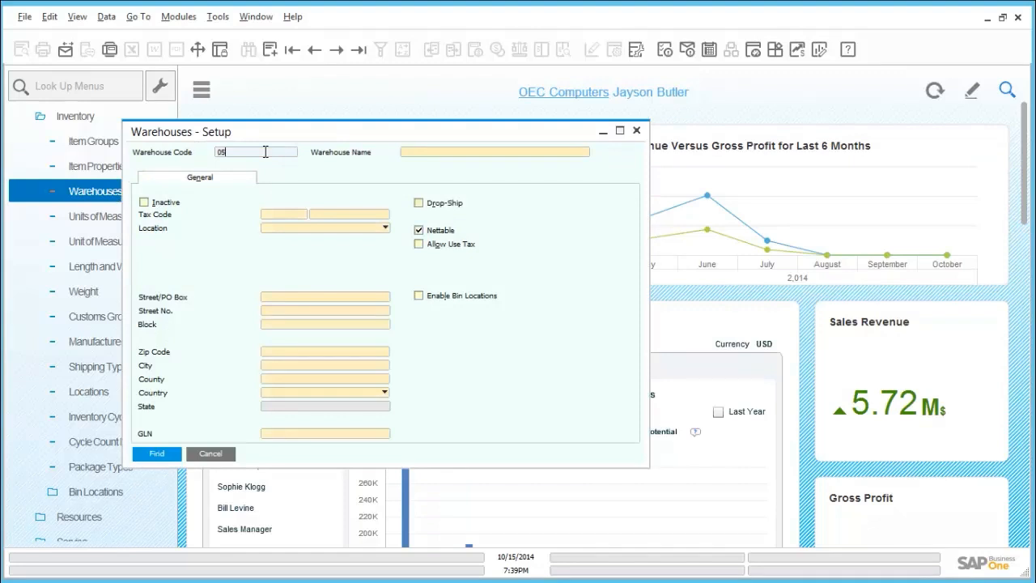
{"action": "type", "text": "05"}
{"action": "left_click", "coordinate": [158, 453]}
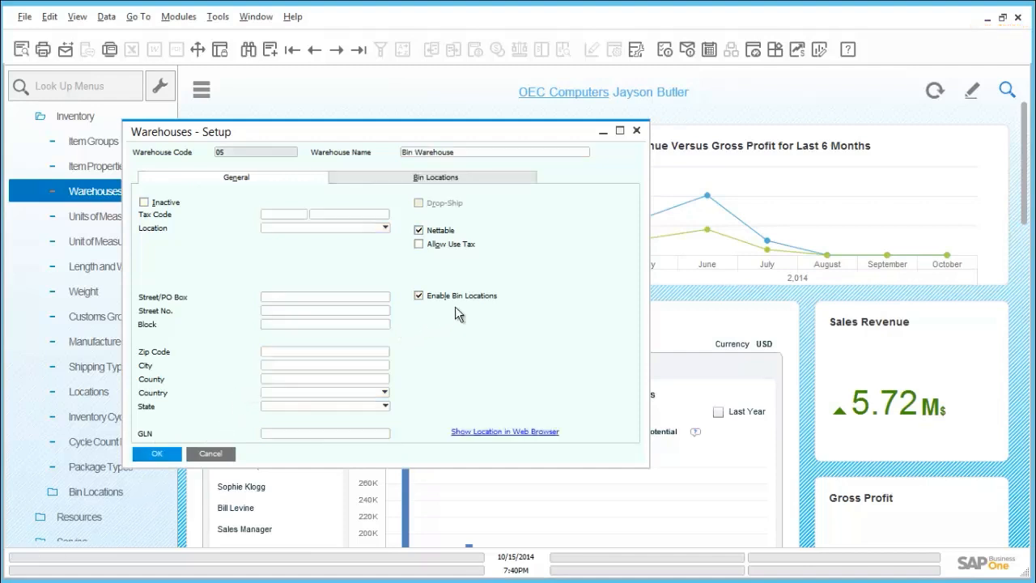
{"action": "left_click", "coordinate": [639, 135]}
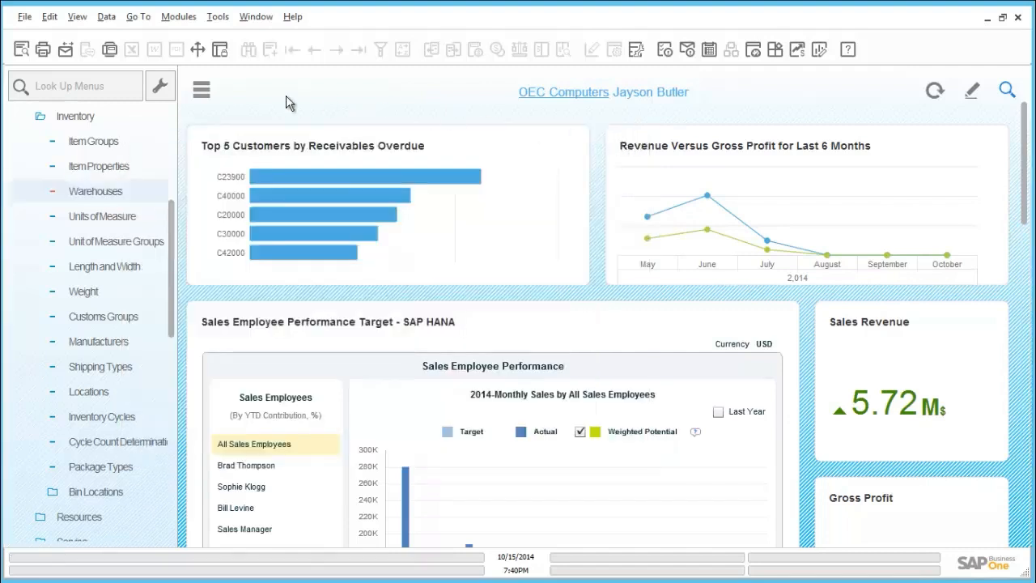
Open a new goods receipt from the inventory transactions
{"action": "left_click", "coordinate": [112, 121]}
{"action": "left_click", "coordinate": [112, 119]}
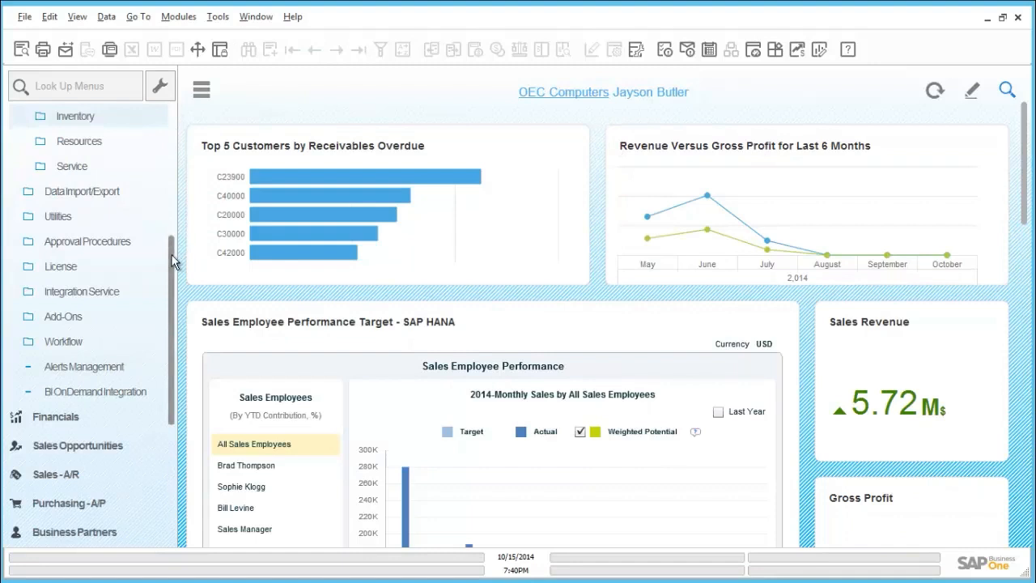
{"action": "scroll", "coordinate": [162, 389], "scroll_direction": "down", "scroll_amount": 3}
{"action": "scroll", "coordinate": [162, 413], "scroll_direction": "down", "scroll_amount": 3}
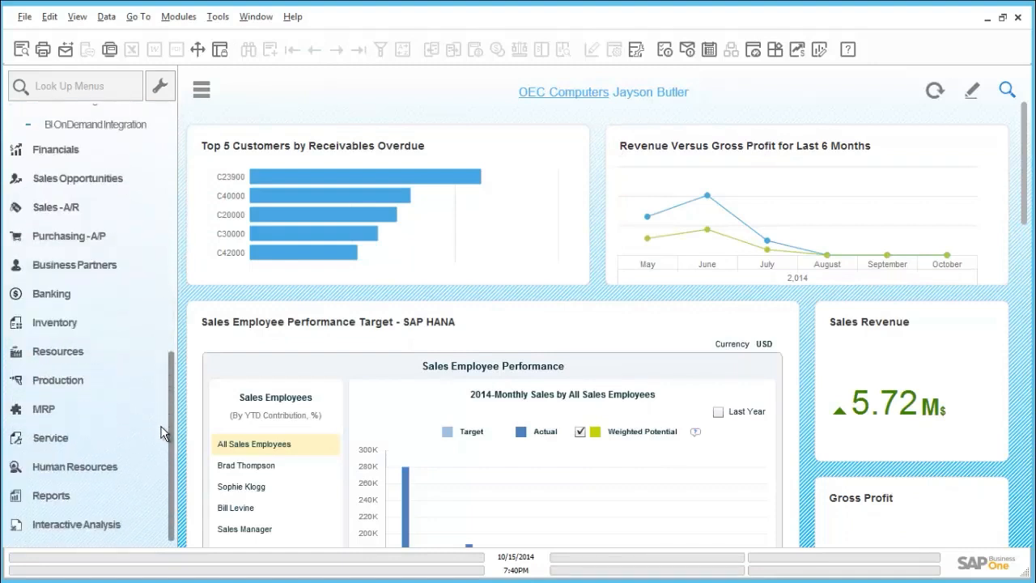
{"action": "left_click", "coordinate": [89, 329]}
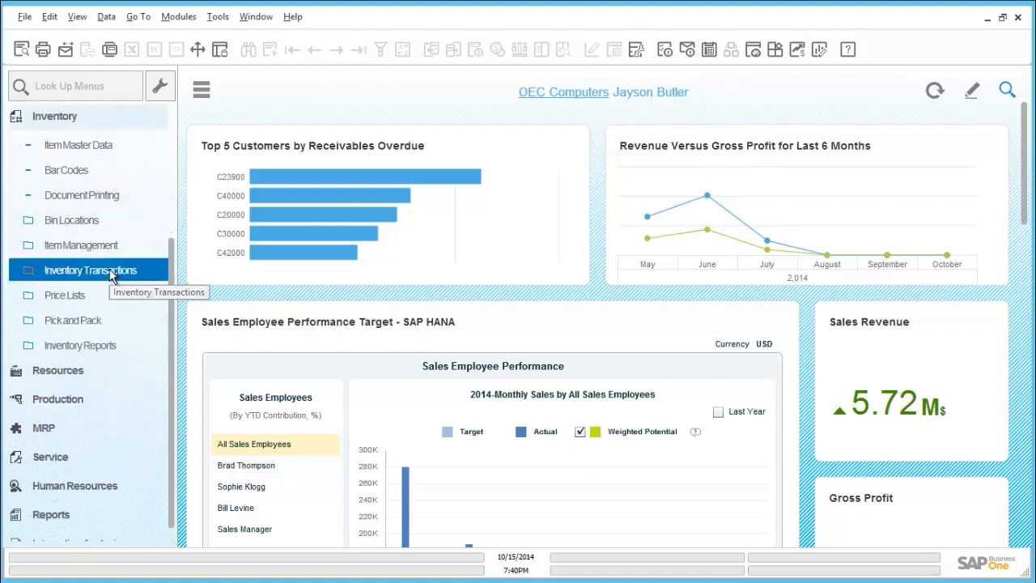
{"action": "left_click", "coordinate": [111, 275]}
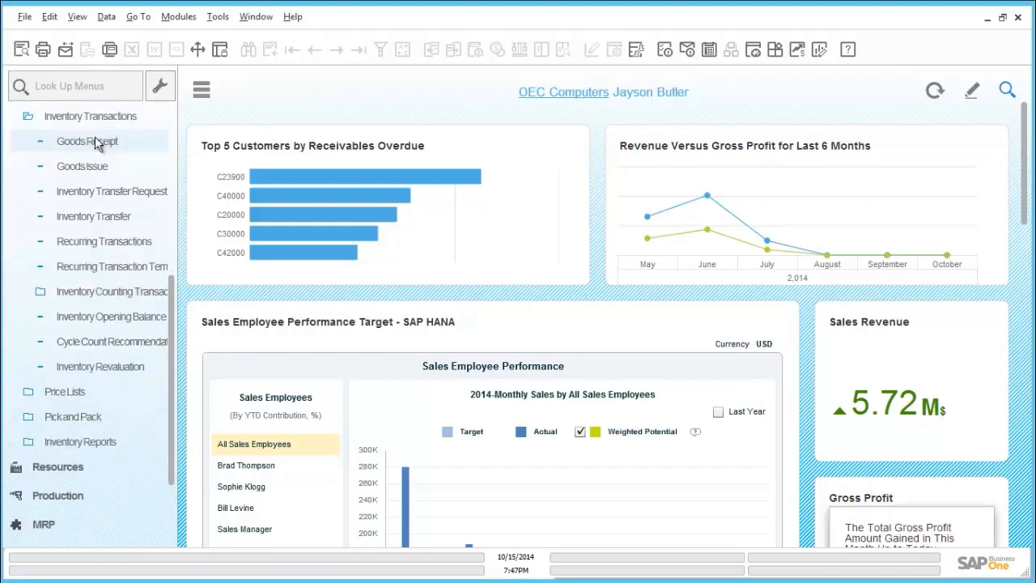
{"action": "left_click", "coordinate": [95, 142]}
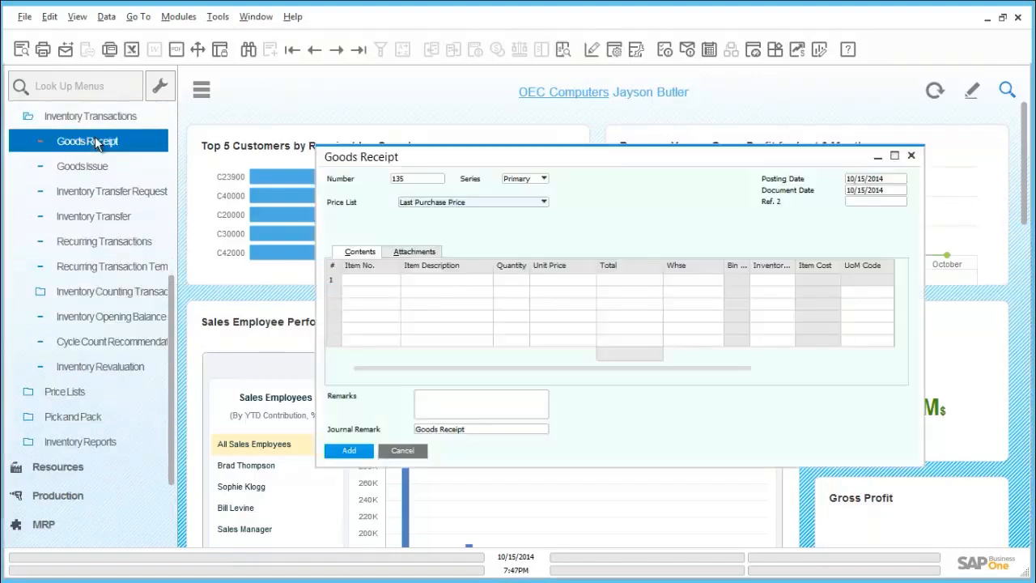
Enter item A00006 in the first row of the goods receipt
{"action": "left_click", "coordinate": [361, 278]}
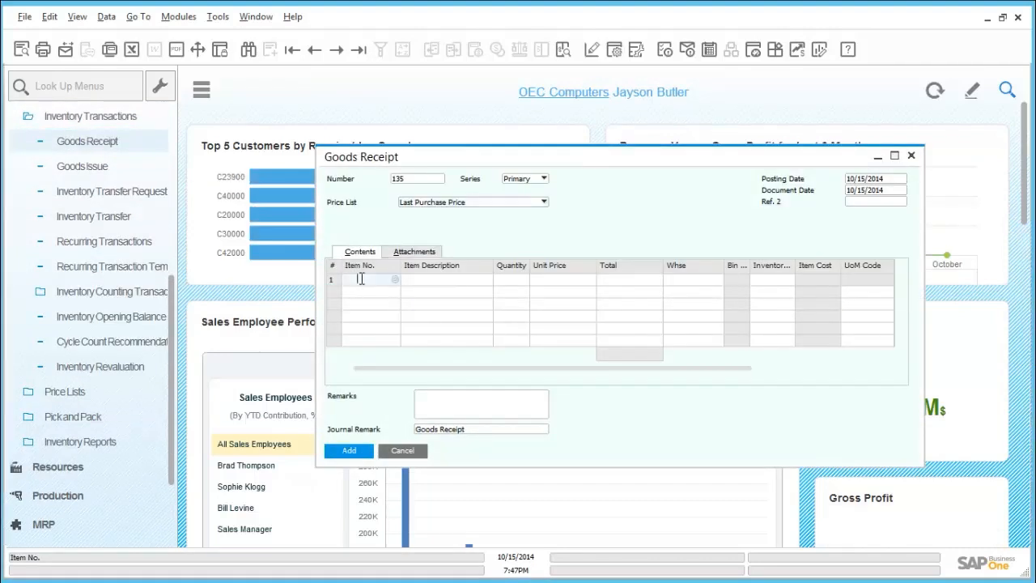
{"action": "type", "text": "a00006"}
{"action": "key", "text": "Tab"}
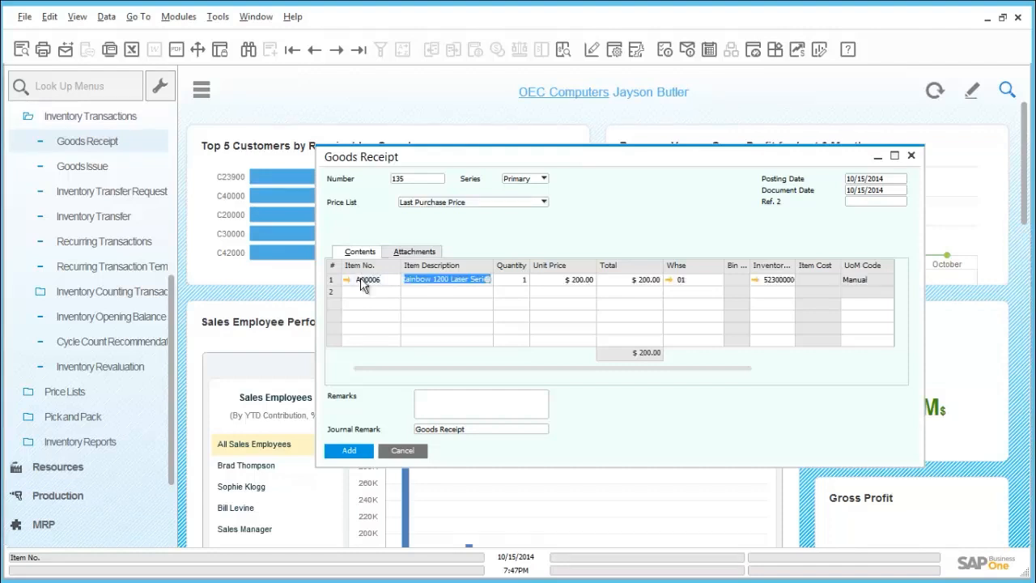
Set the warehouse for item A00006 in the goods receipt to 05
{"action": "left_click", "coordinate": [693, 280]}
{"action": "type", "text": "0"}
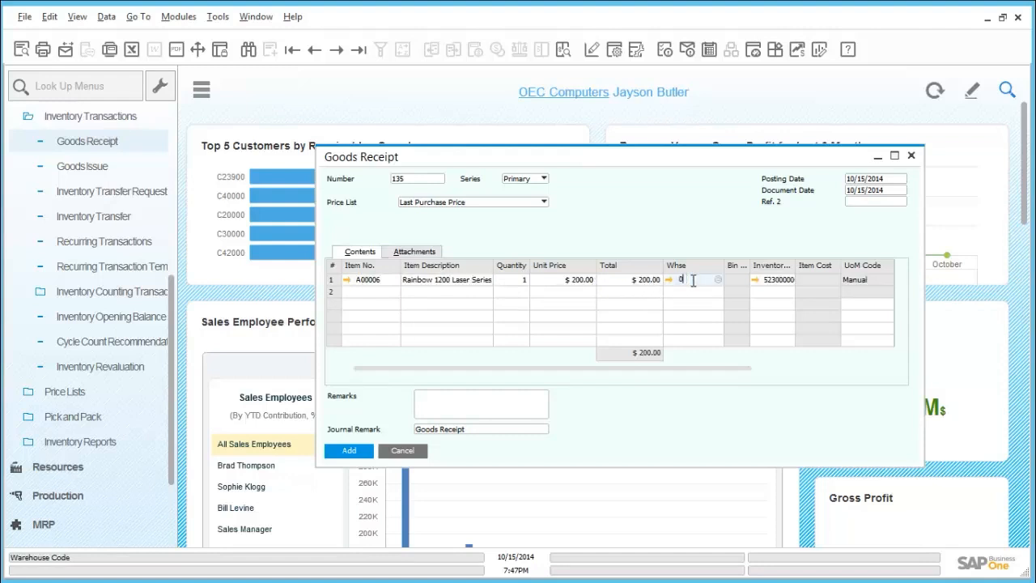
{"action": "key", "text": "Tab"}
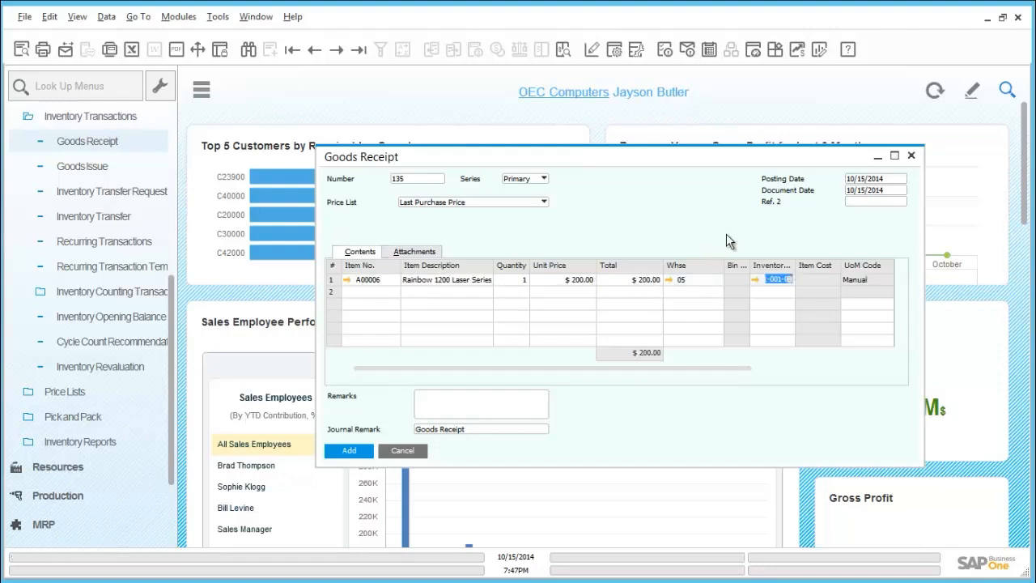
Start adding the goods receipt and create its serial entry with manufacturer serial number 0005 and serial number 0005
{"action": "left_click", "coordinate": [368, 449]}
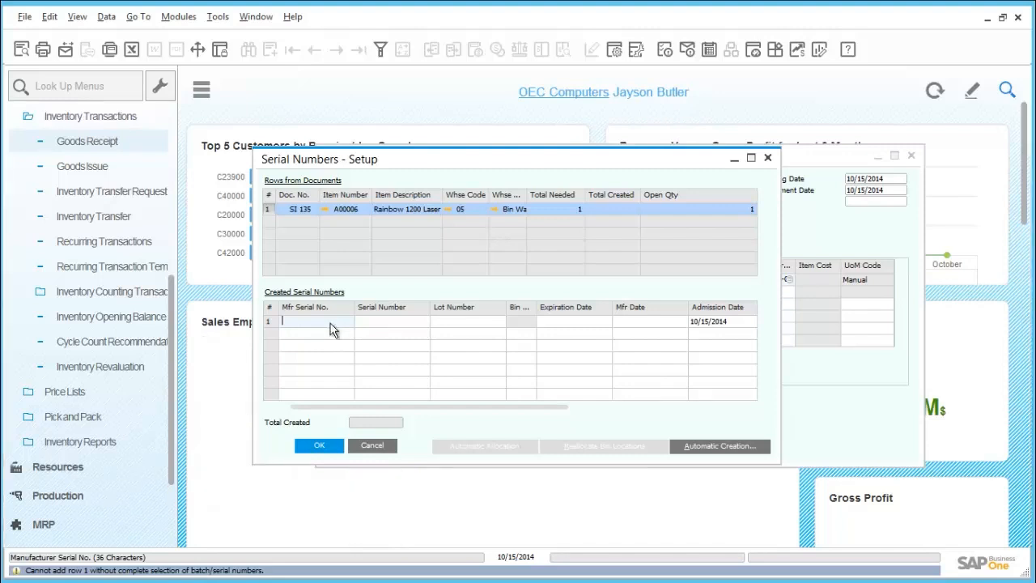
{"action": "type", "text": "0005"}
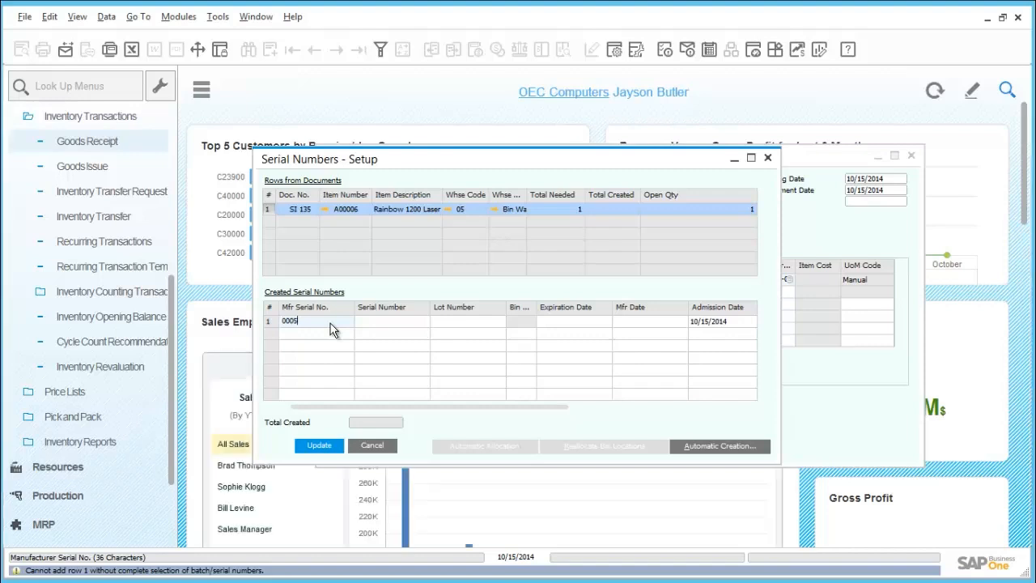
{"action": "key", "text": "Tab"}
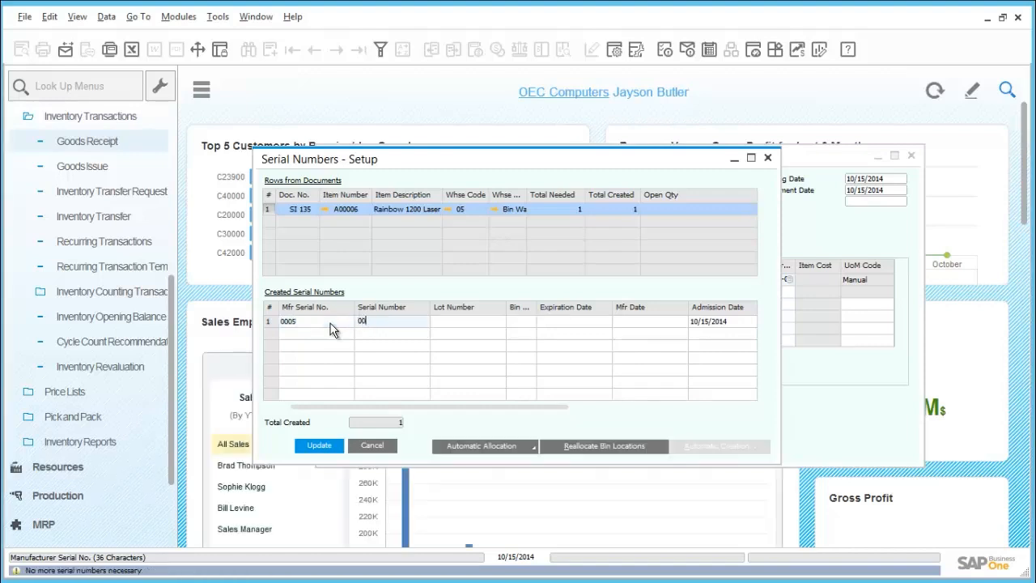
{"action": "type", "text": "0005"}
{"action": "key", "text": "Tab"}
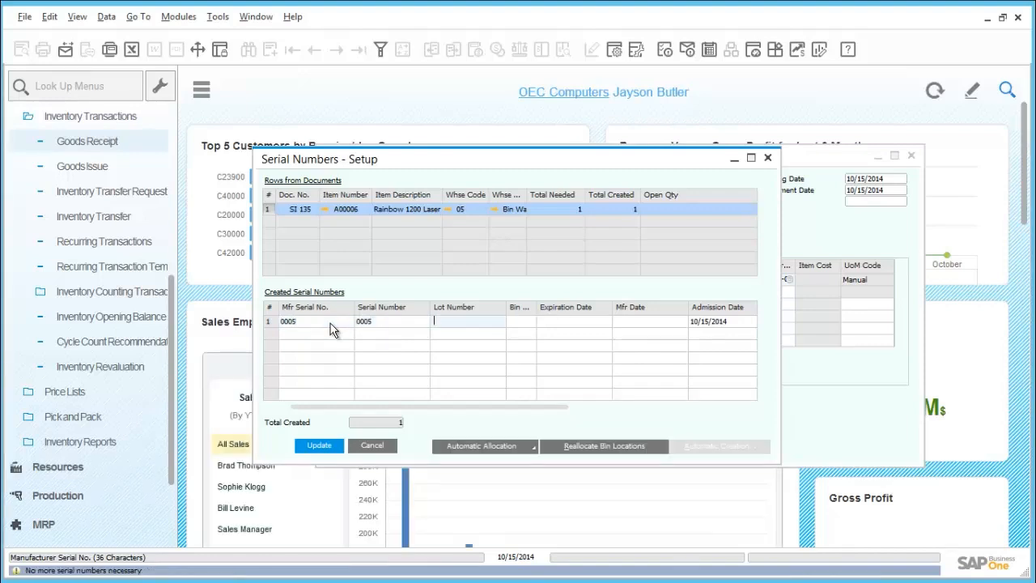
Allocate serial number 0005 to bin 05-SYSTEM-BIN-LOCATION, update the serial numbers setup and close it
{"action": "key", "text": "Tab"}
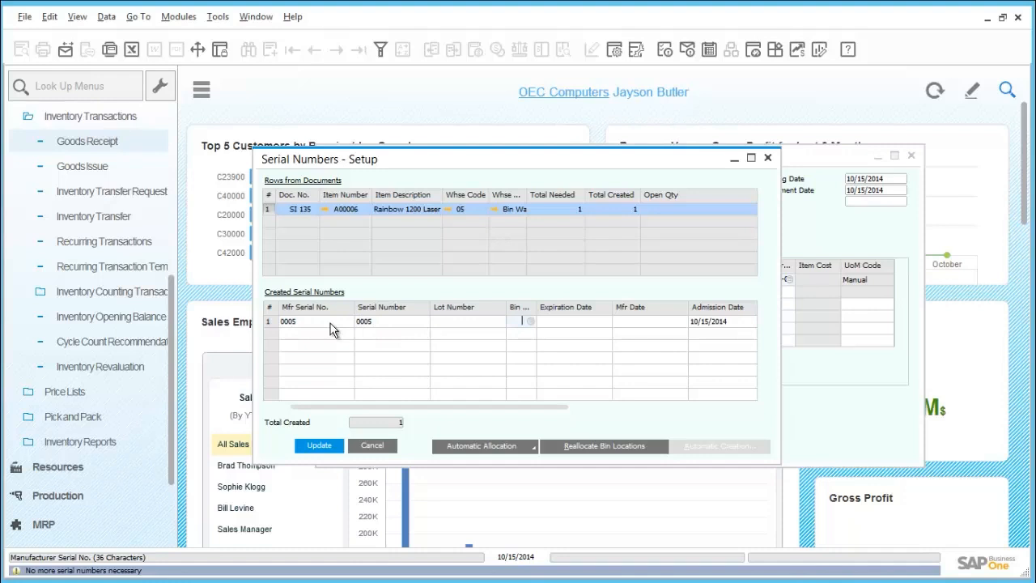
{"action": "key", "text": "Tab"}
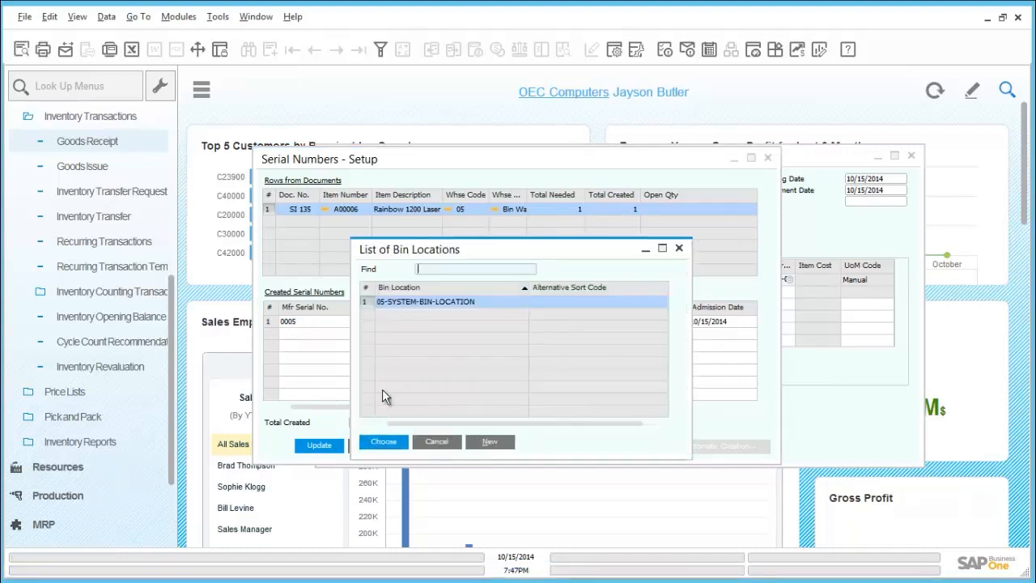
{"action": "double_click", "coordinate": [389, 302]}
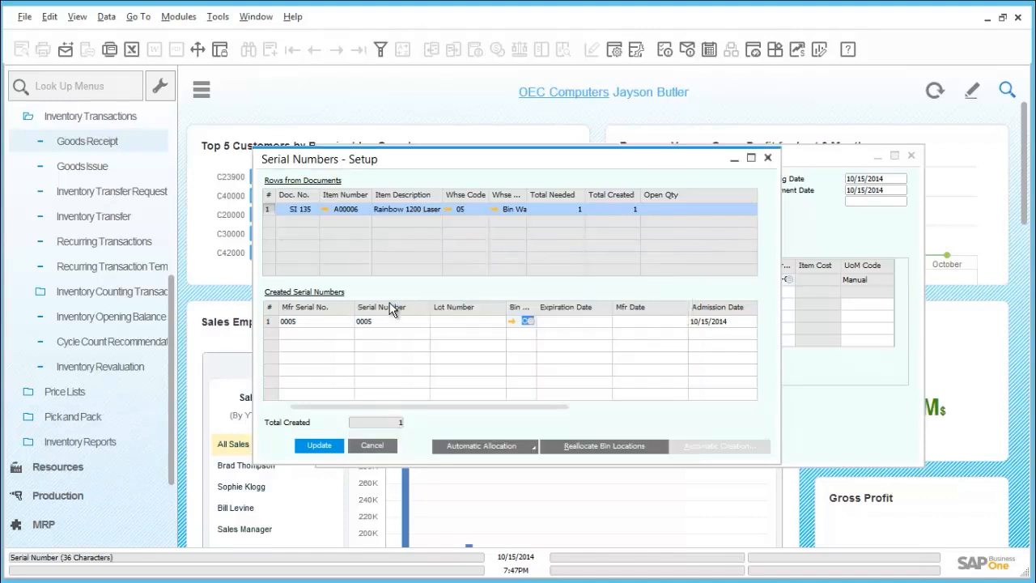
{"action": "left_click", "coordinate": [320, 446]}
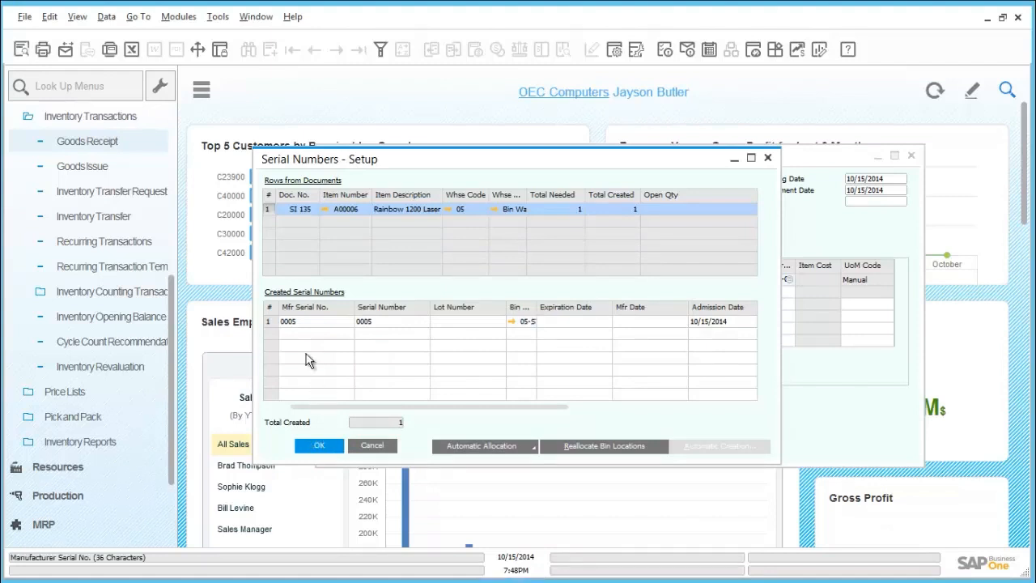
{"action": "left_click", "coordinate": [274, 323]}
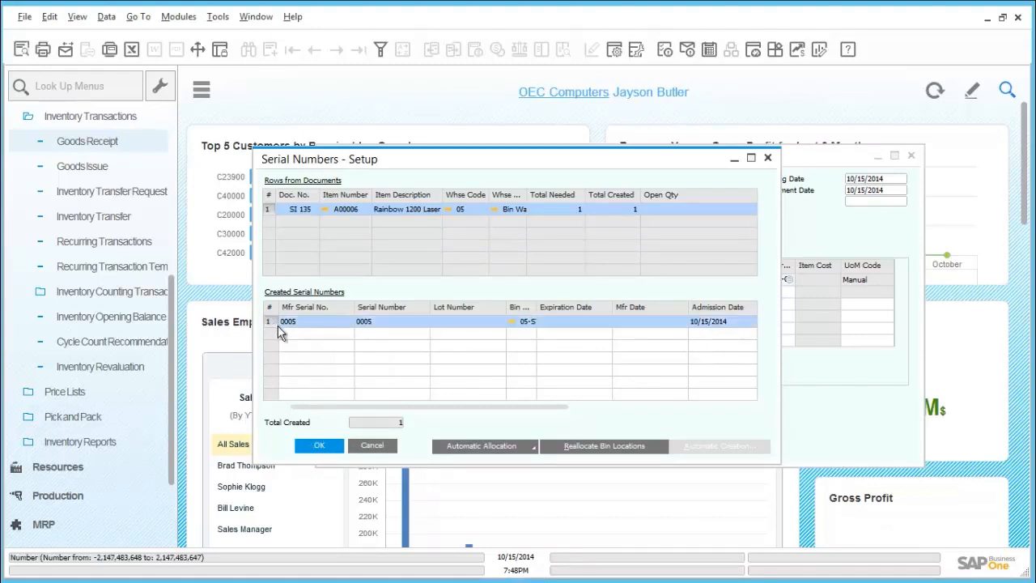
{"action": "left_click", "coordinate": [318, 448]}
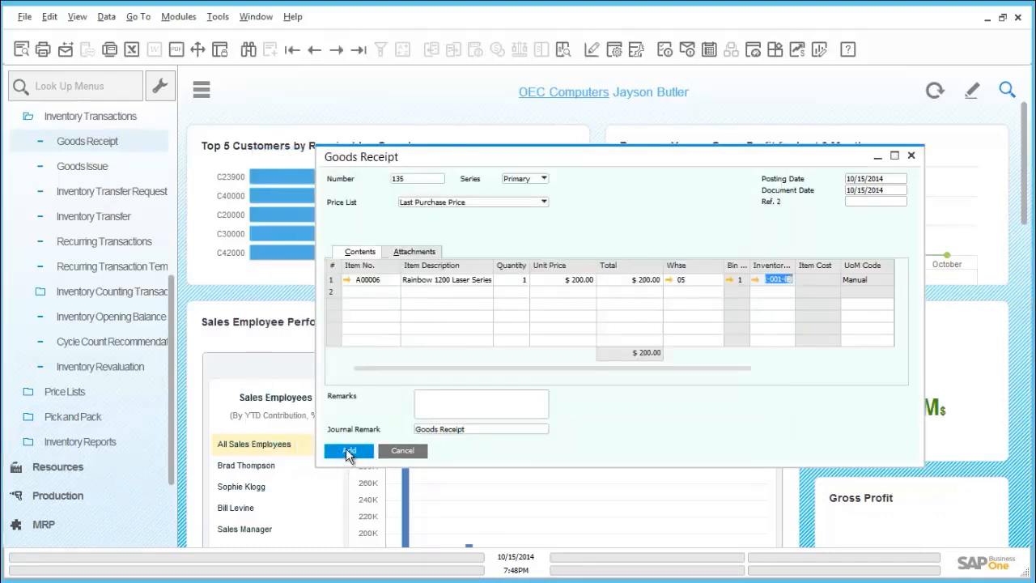
Add the goods receipt for good and close the goods receipt form
{"action": "left_click", "coordinate": [348, 450]}
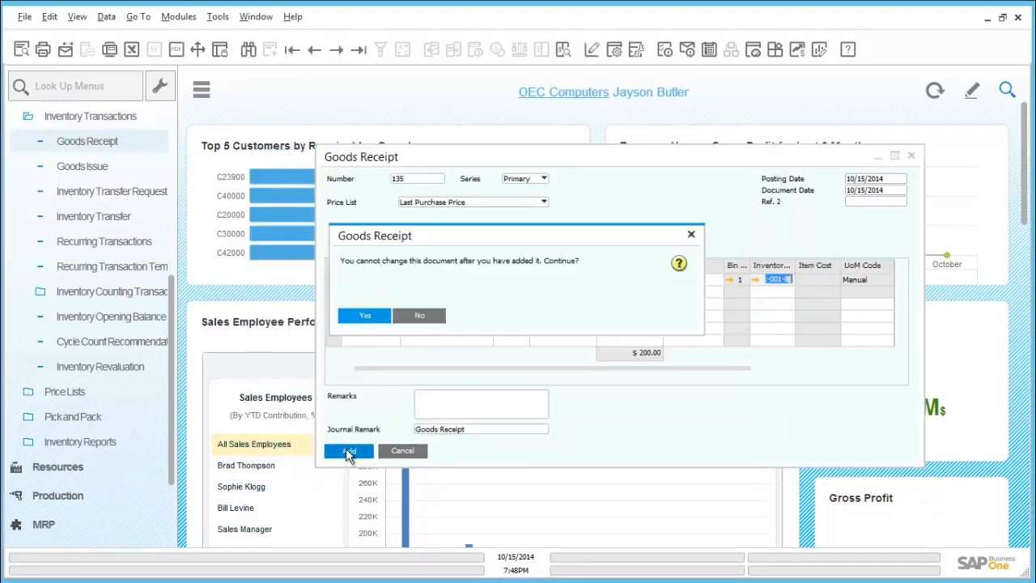
{"action": "left_click", "coordinate": [365, 316]}
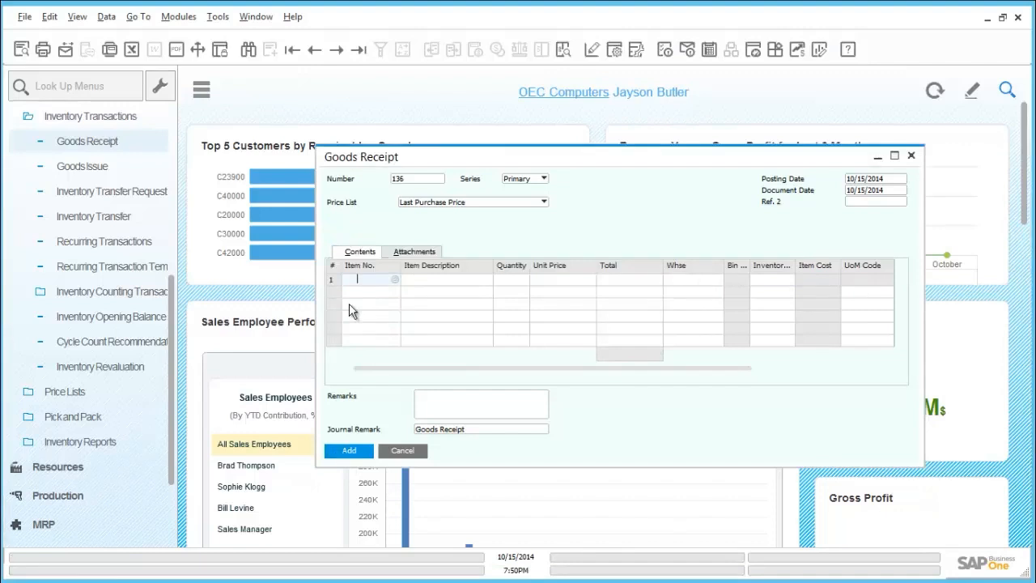
{"action": "left_click", "coordinate": [910, 154]}
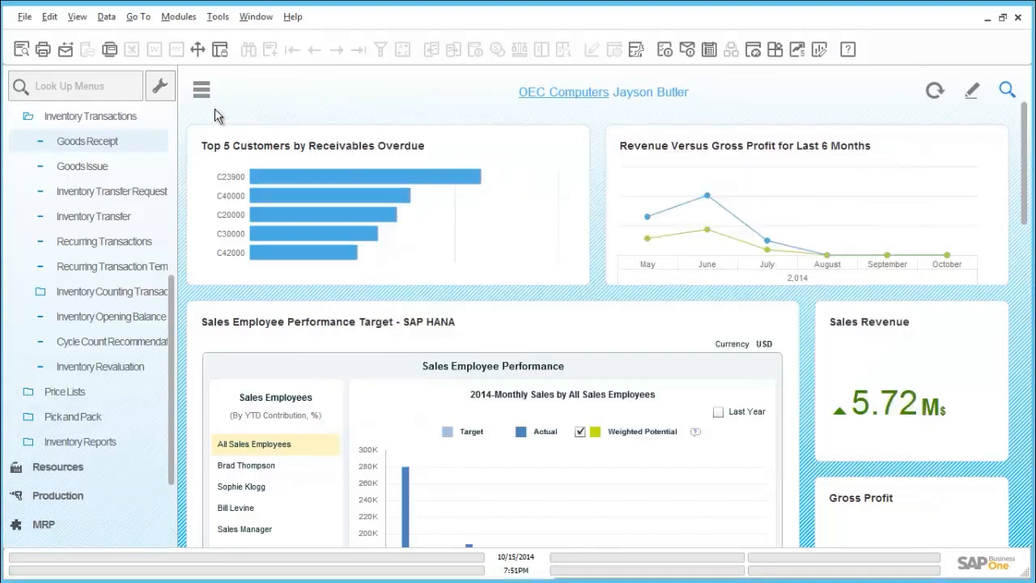
Run the Bin Location Content List report with the default selection criteria
{"action": "left_click", "coordinate": [201, 93]}
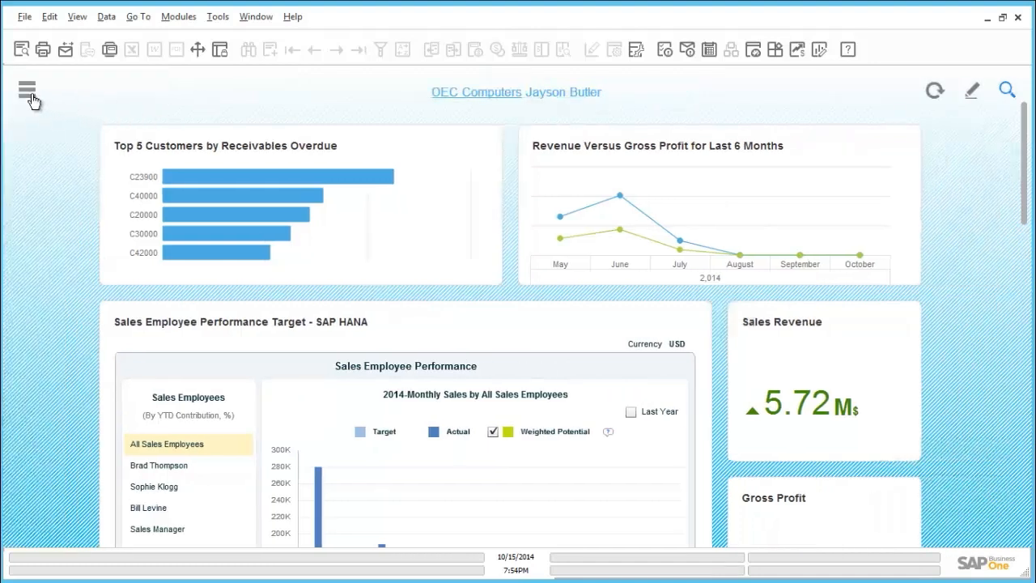
{"action": "left_click", "coordinate": [27, 90]}
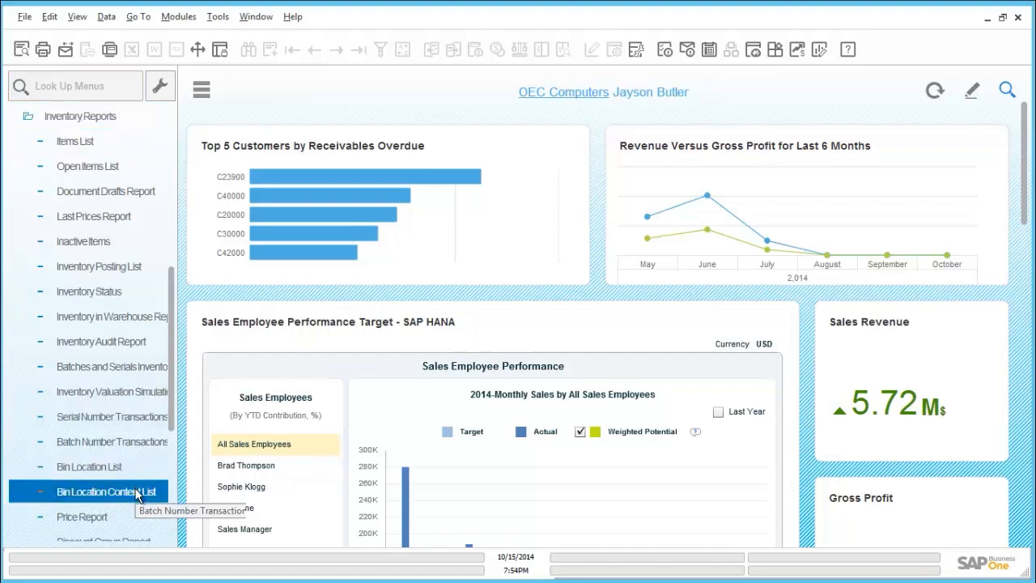
{"action": "left_click", "coordinate": [138, 492]}
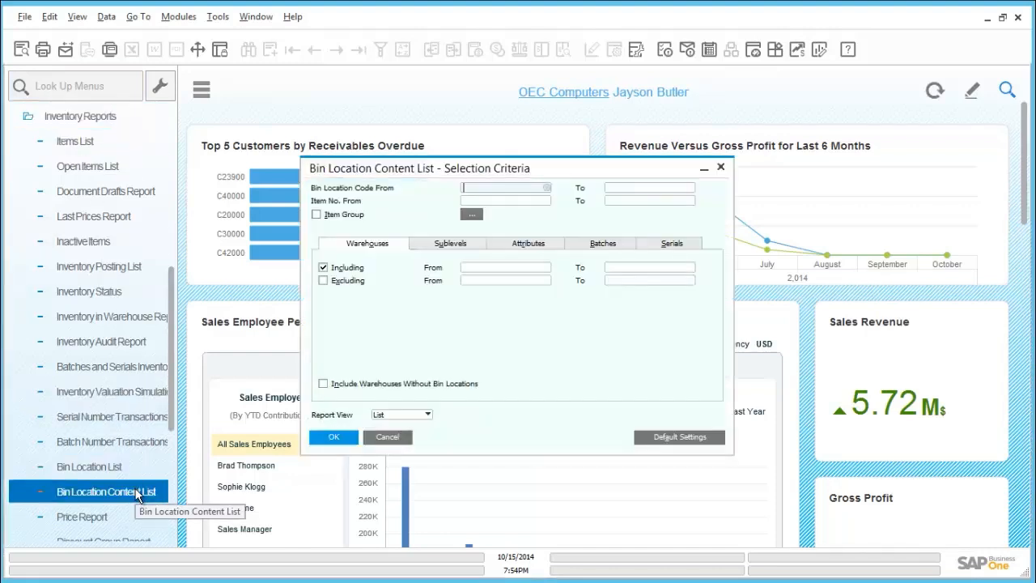
{"action": "left_click", "coordinate": [334, 437]}
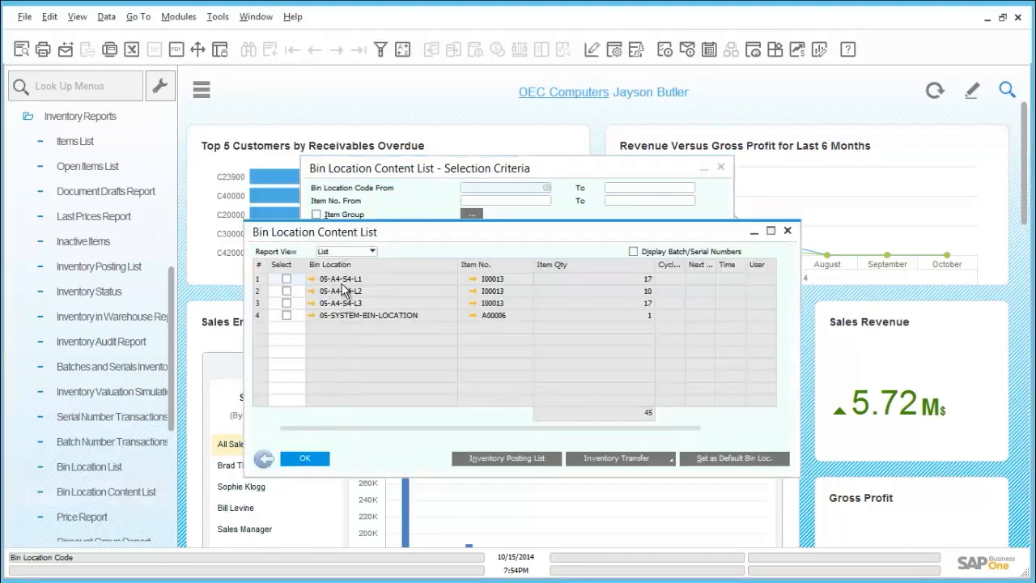
Examine the master data of bin 05-SYSTEM-BIN-LOCATION and the serial numbers it contains, and return to the report
{"action": "left_click", "coordinate": [314, 315]}
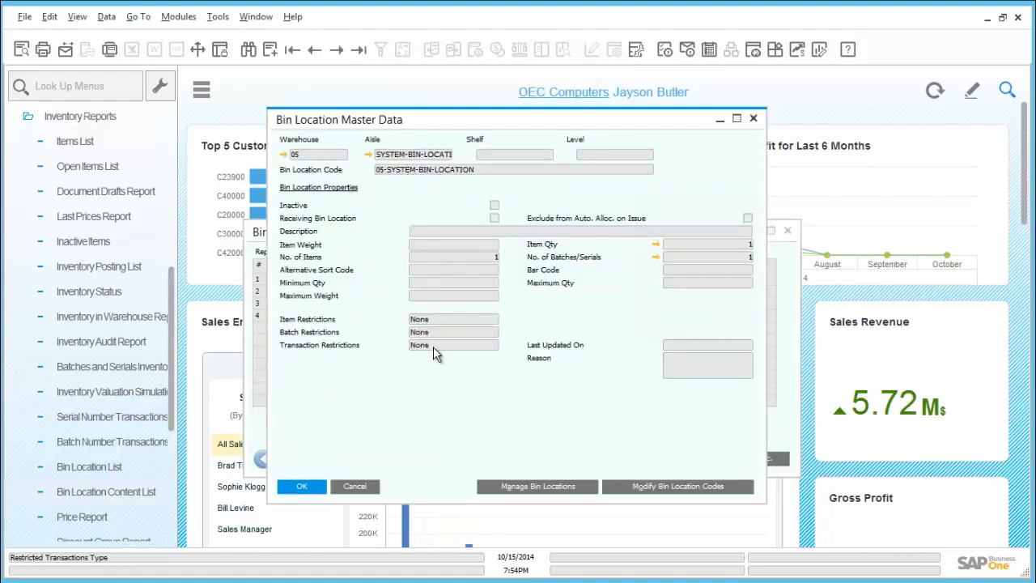
{"action": "left_click", "coordinate": [657, 257]}
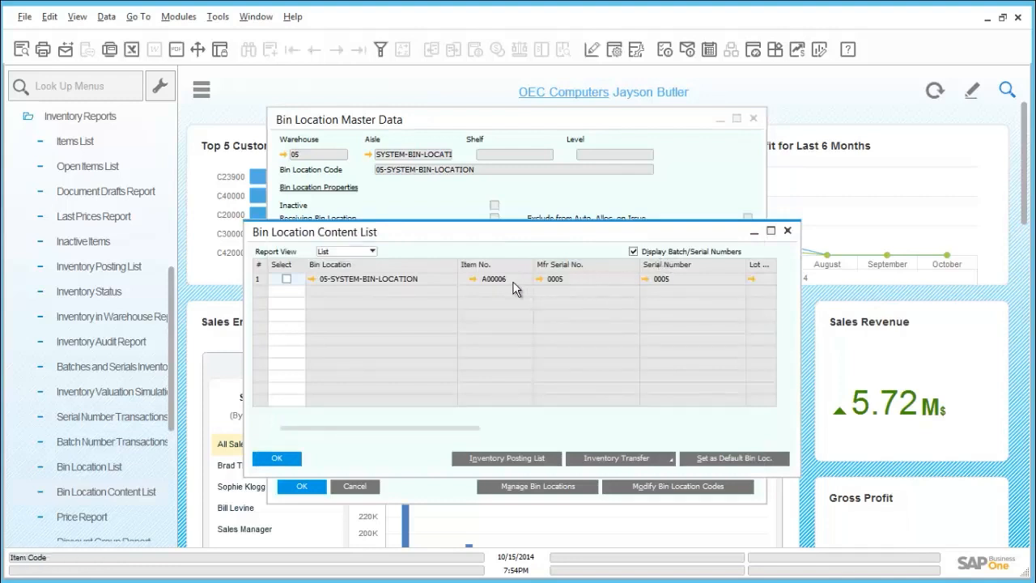
{"action": "left_click", "coordinate": [277, 457]}
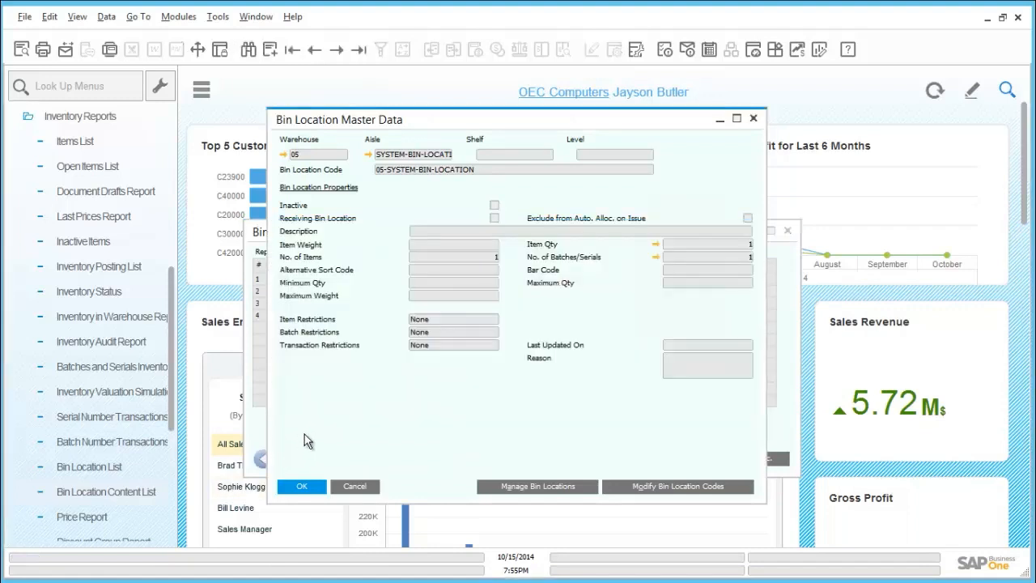
{"action": "left_click", "coordinate": [356, 485]}
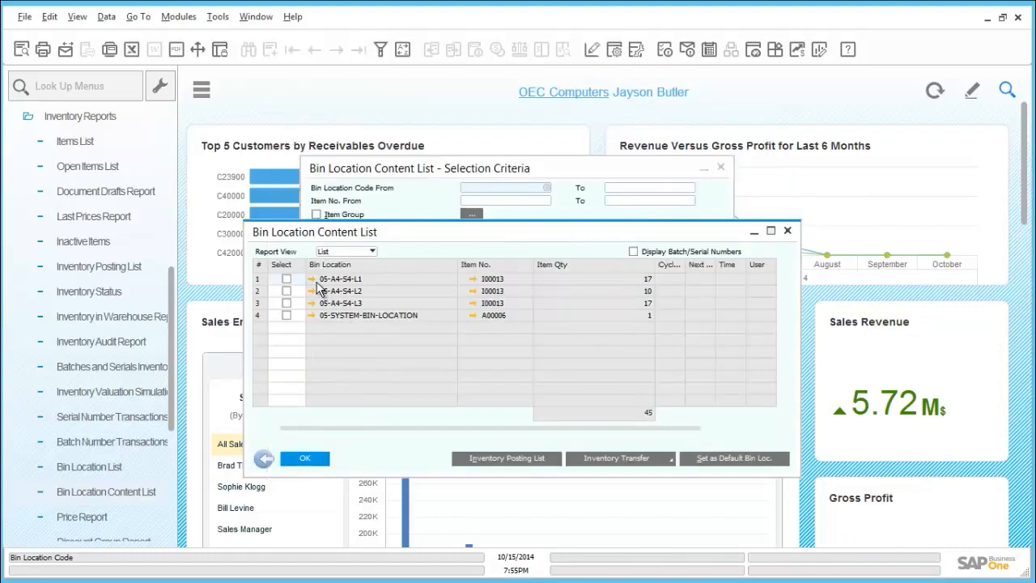
Examine the master data and item quantity details of bin 05-A4-S4-L1, and close the bin location content report
{"action": "left_click", "coordinate": [312, 279]}
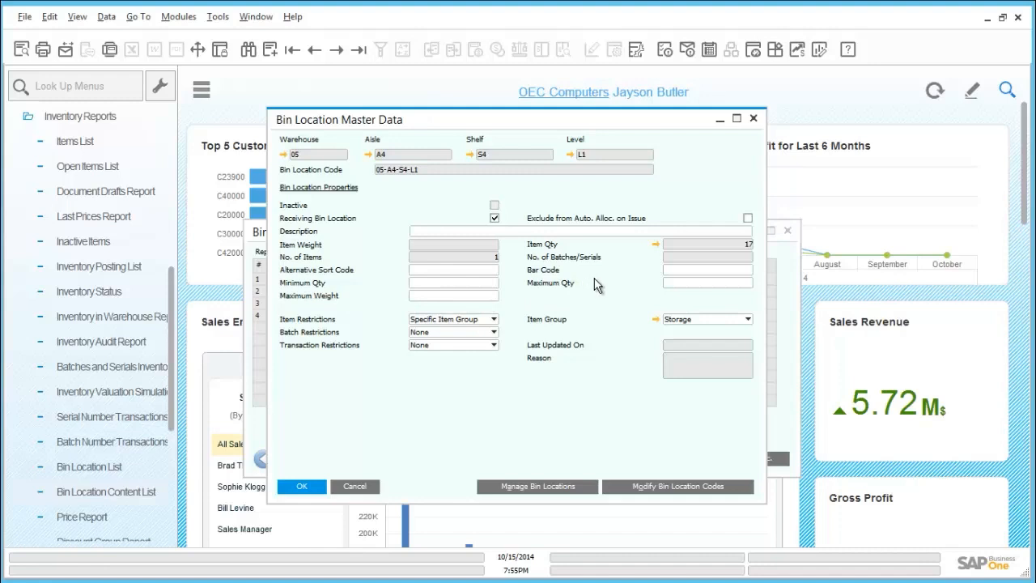
{"action": "left_click", "coordinate": [655, 244]}
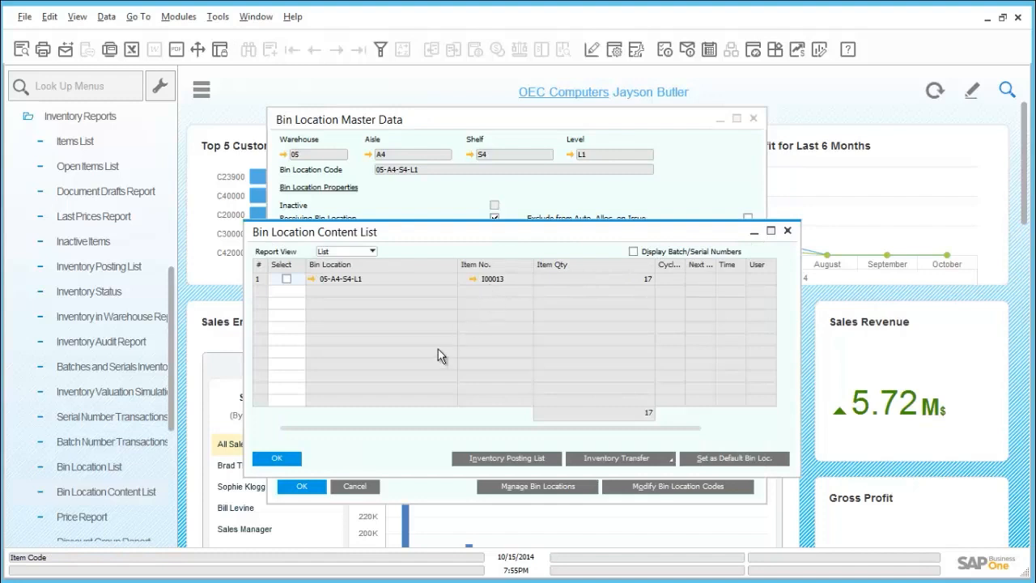
{"action": "left_click", "coordinate": [291, 460]}
{"action": "left_click", "coordinate": [306, 487]}
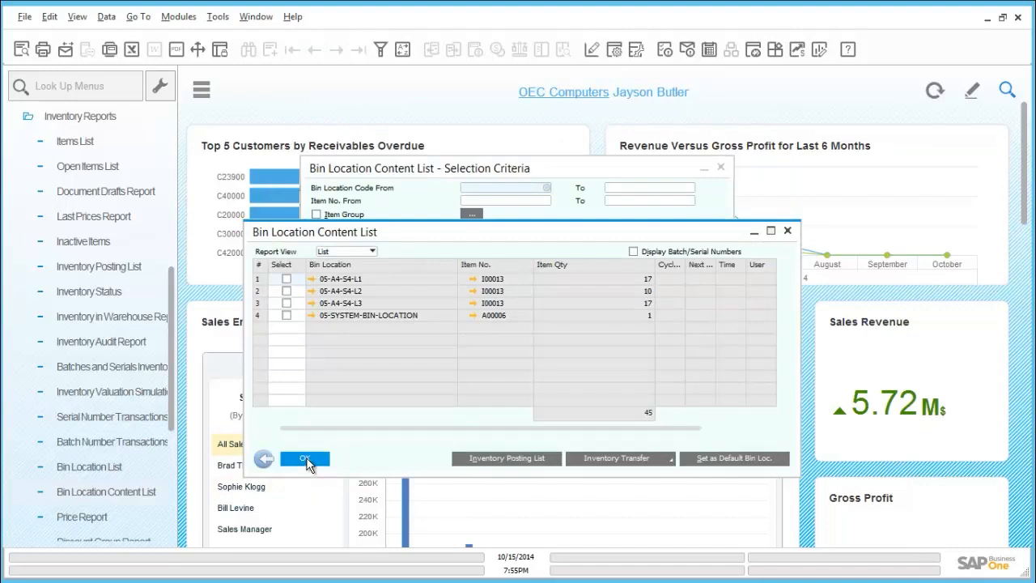
{"action": "left_click", "coordinate": [306, 460]}
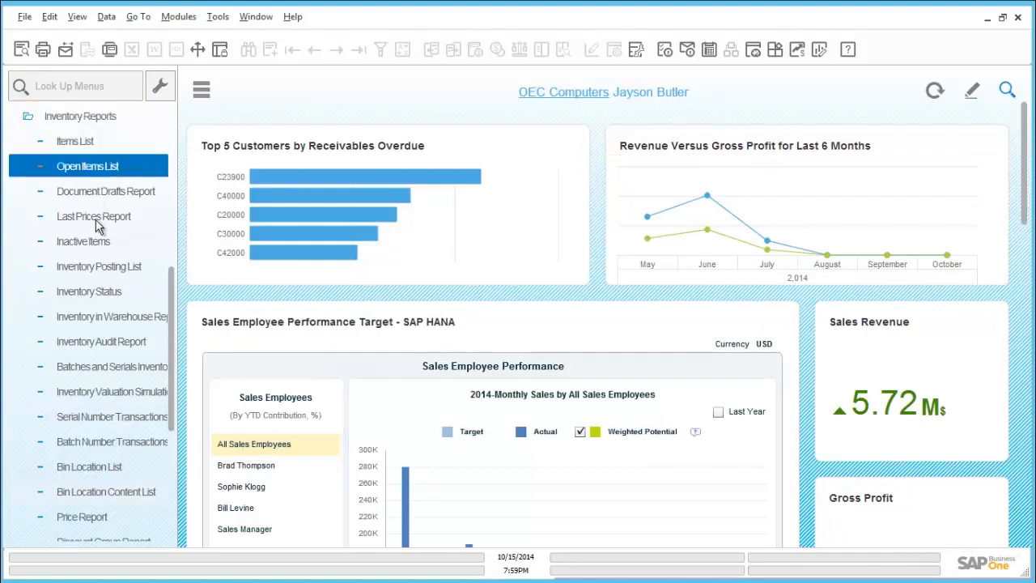
Run the Inventory in Warehouse Report as a detailed report for all items and warehouses
{"action": "left_click", "coordinate": [115, 324]}
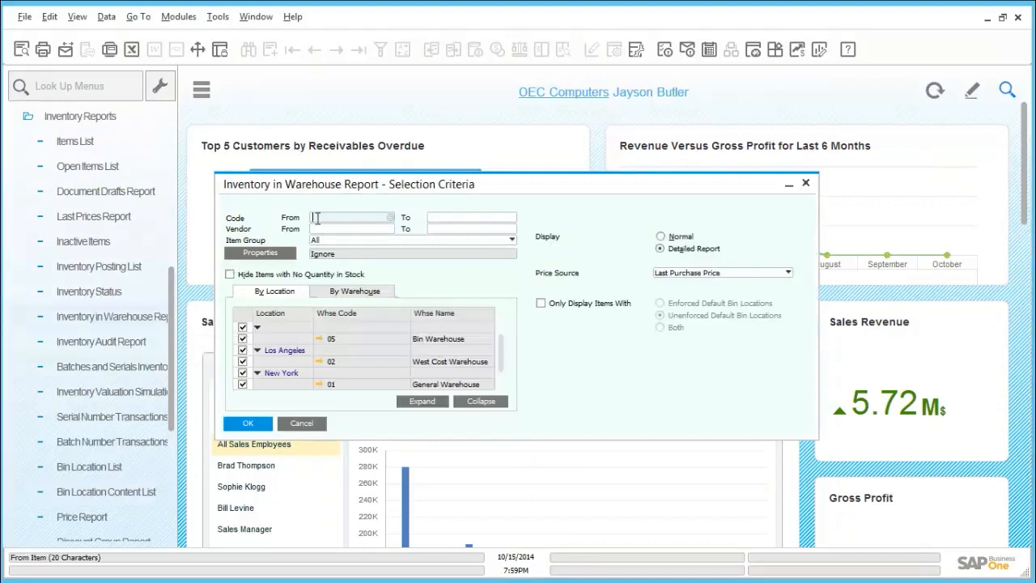
{"action": "left_click", "coordinate": [391, 217]}
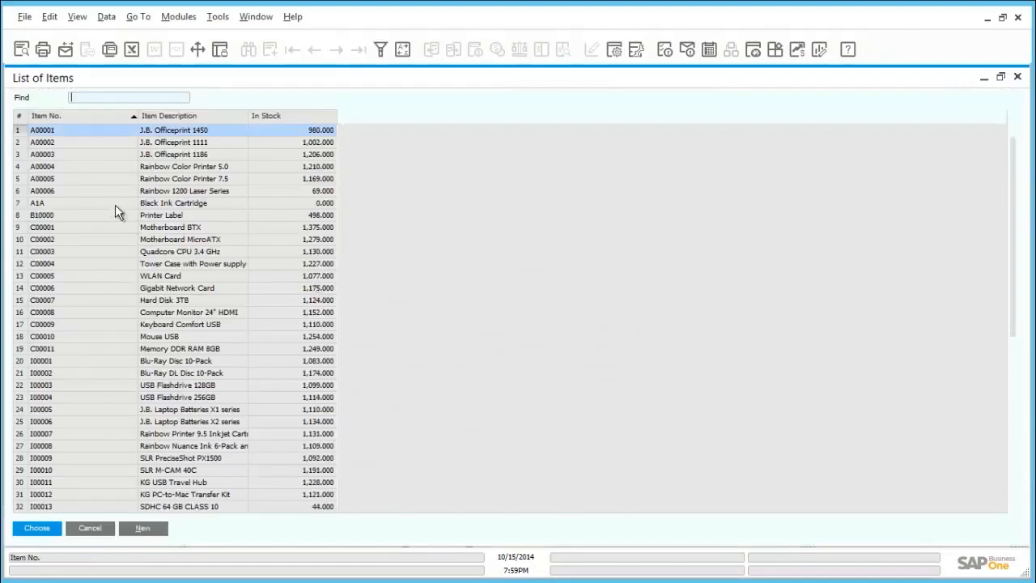
{"action": "left_click", "coordinate": [104, 525]}
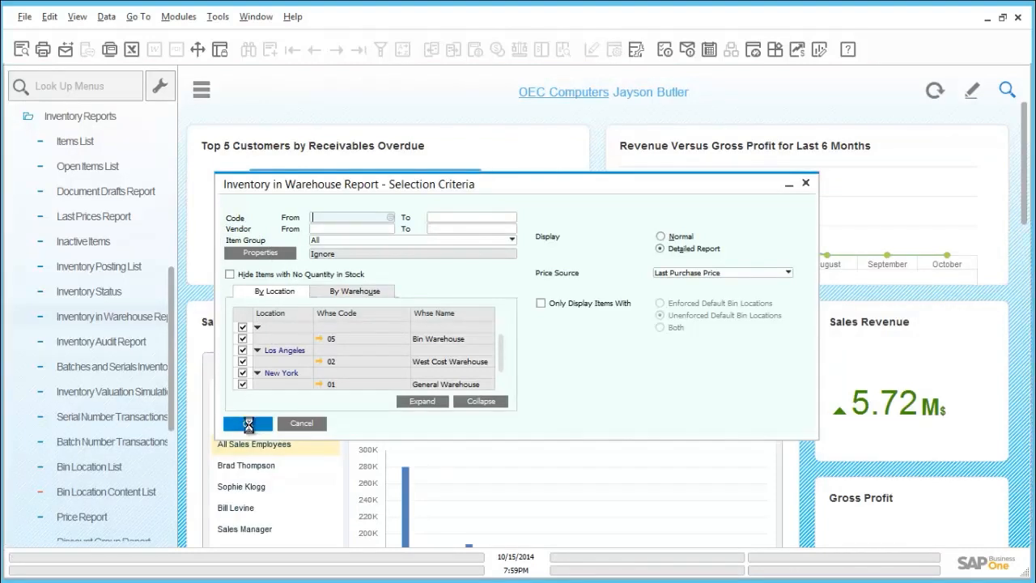
{"action": "left_click", "coordinate": [248, 423]}
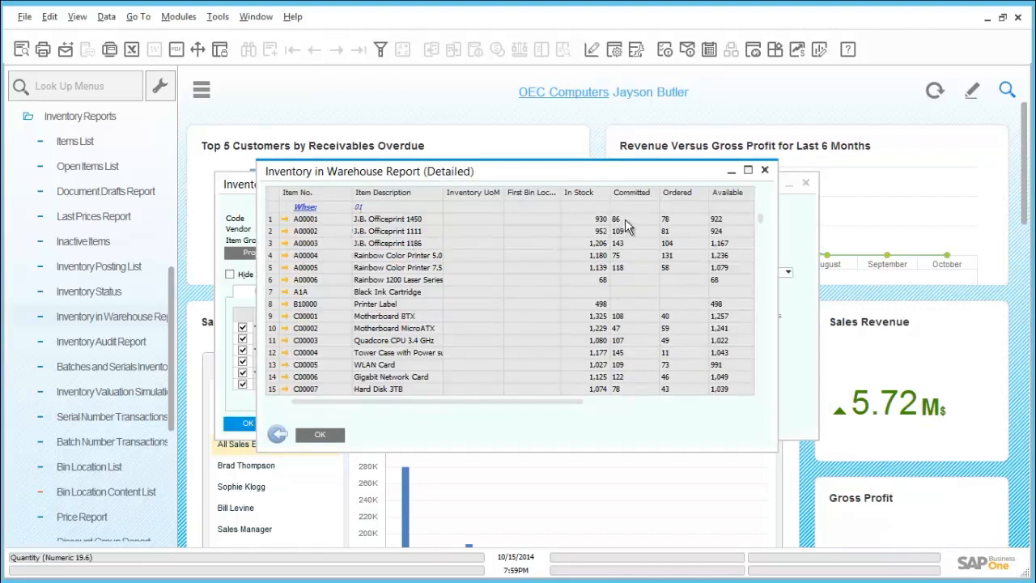
Rerun the Inventory in Warehouse Report with the Normal display and review the committed and ordered quantities
{"action": "left_click", "coordinate": [277, 435]}
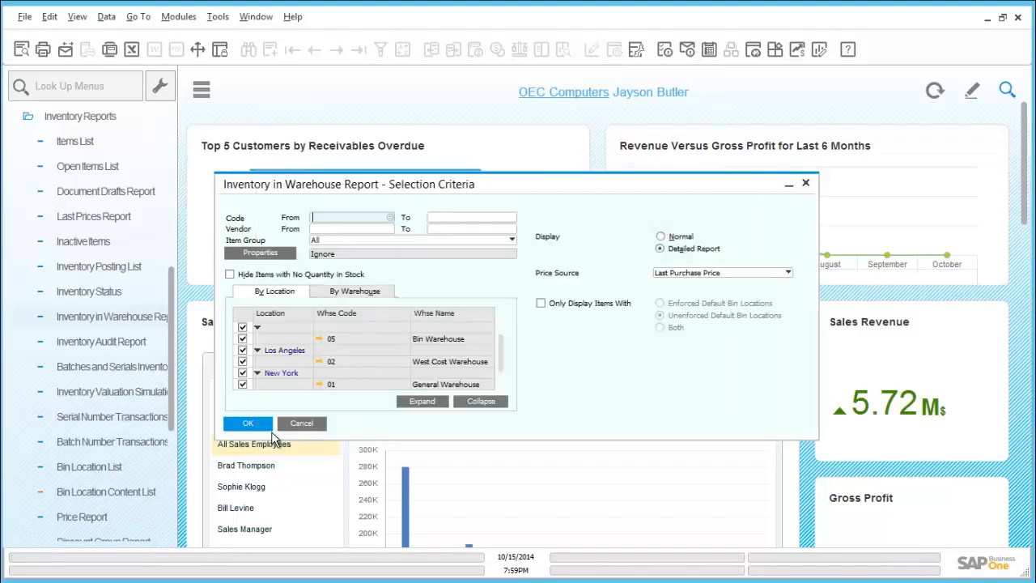
{"action": "left_click", "coordinate": [661, 237]}
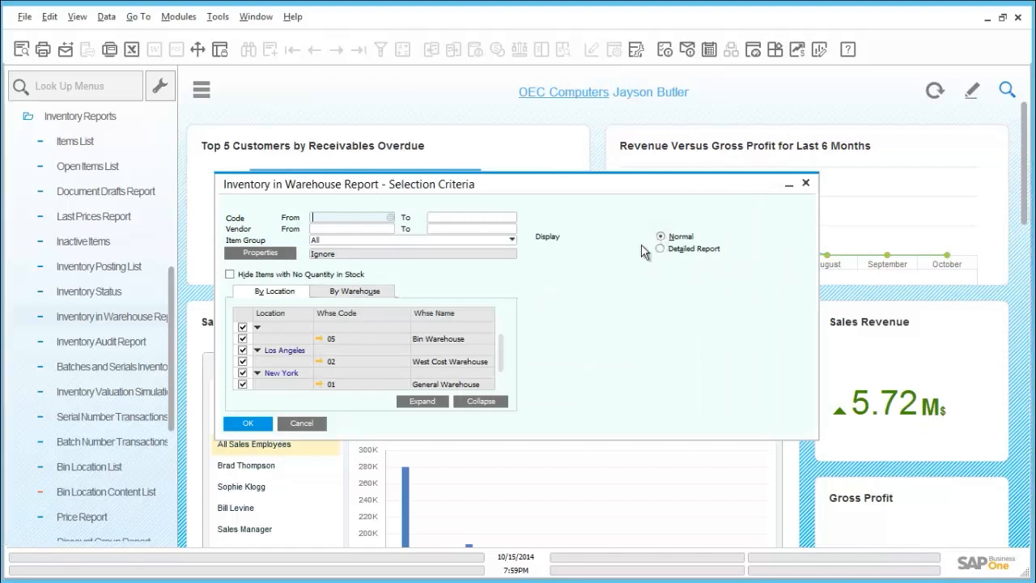
{"action": "left_click", "coordinate": [256, 424]}
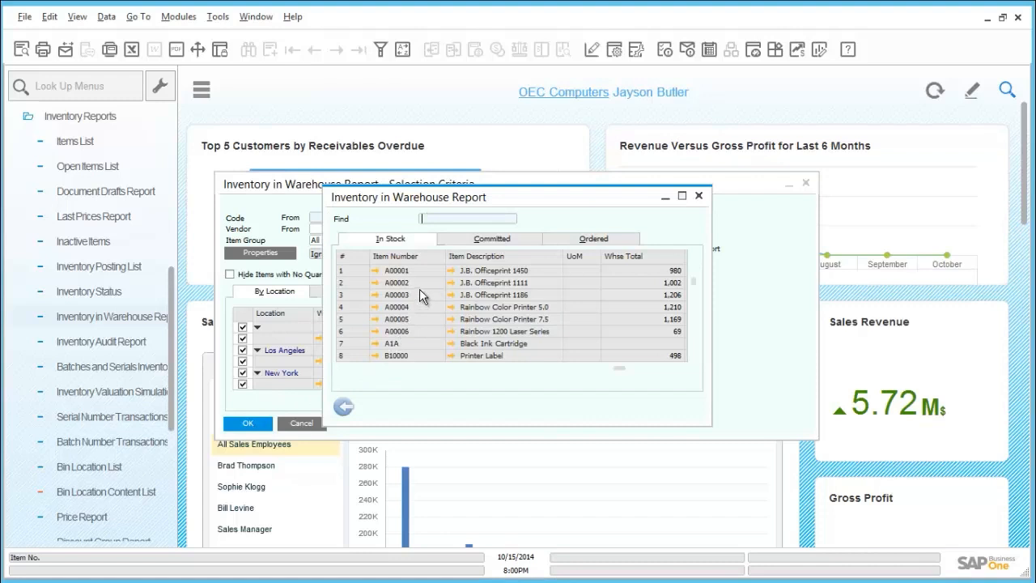
{"action": "left_click", "coordinate": [497, 241]}
{"action": "left_click", "coordinate": [562, 243]}
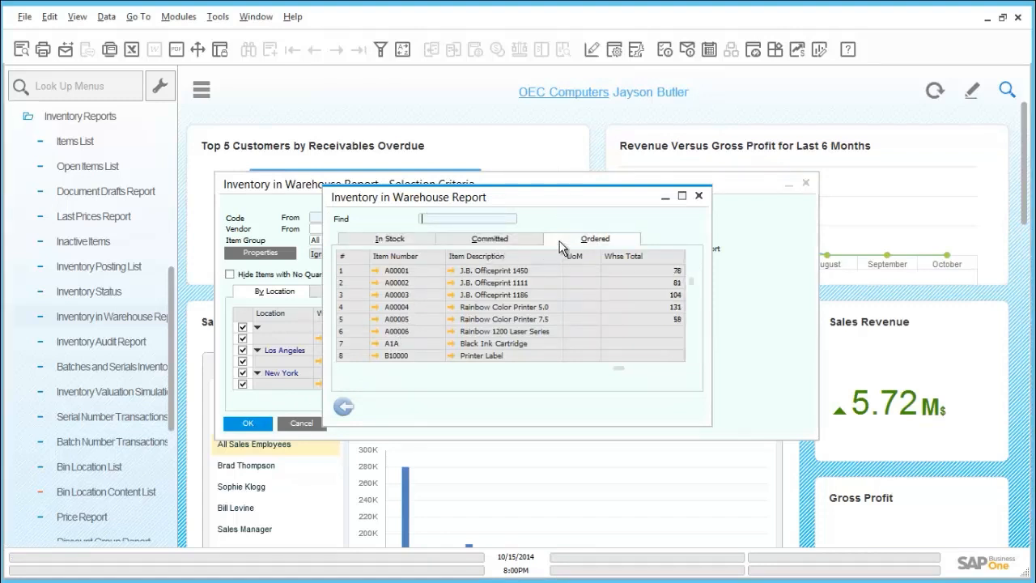
Review the in-stock quantities in the Inventory in Warehouse Report, and close the report and its selection criteria
{"action": "left_click", "coordinate": [393, 245]}
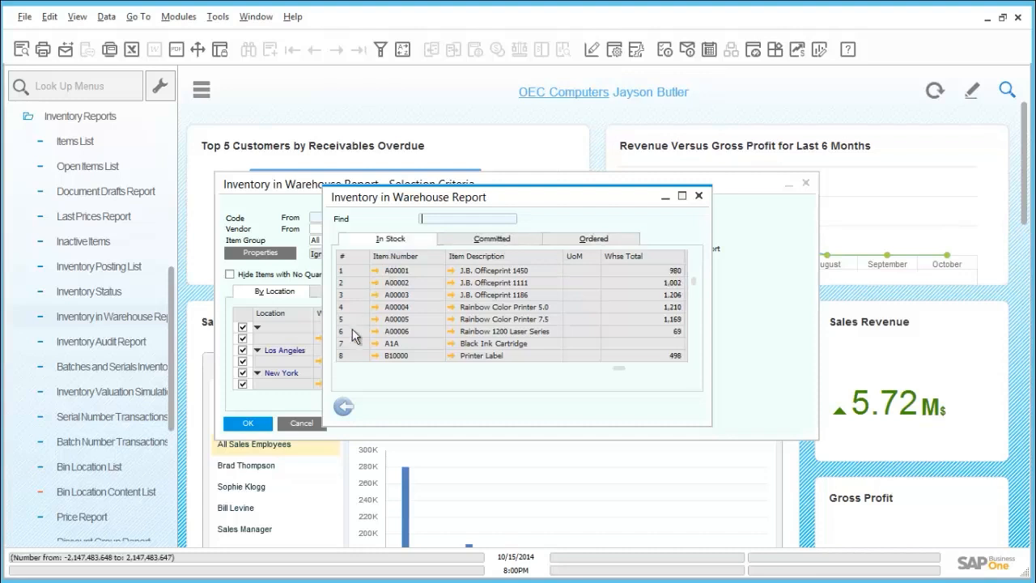
{"action": "left_click", "coordinate": [343, 407]}
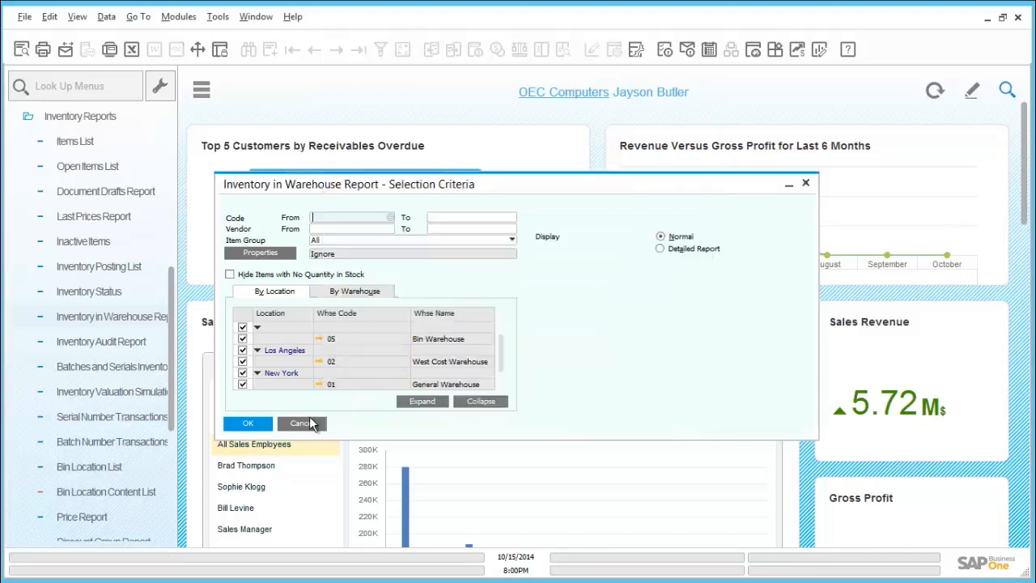
{"action": "left_click", "coordinate": [309, 419]}
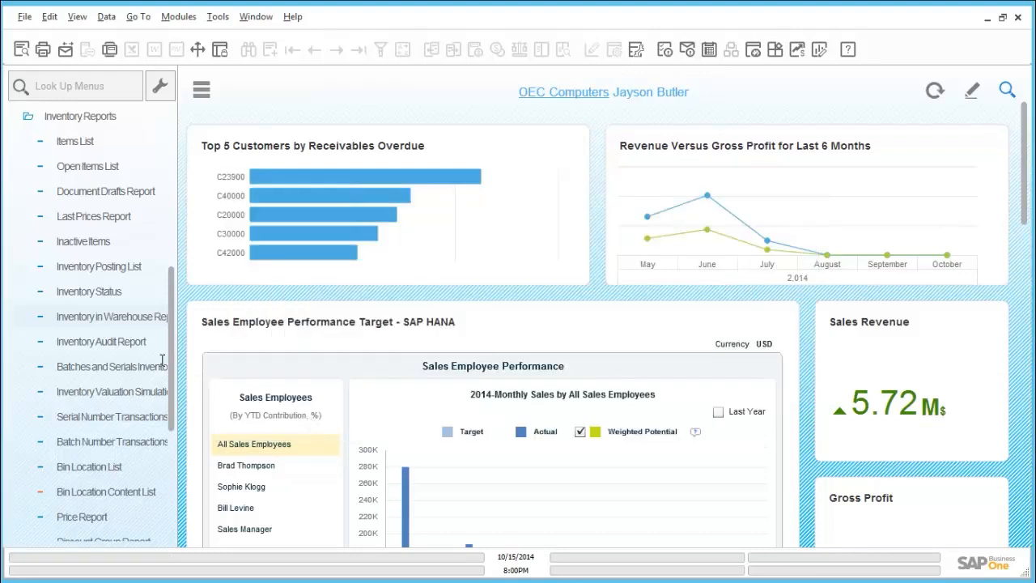
{"action": "left_click", "coordinate": [128, 343]}
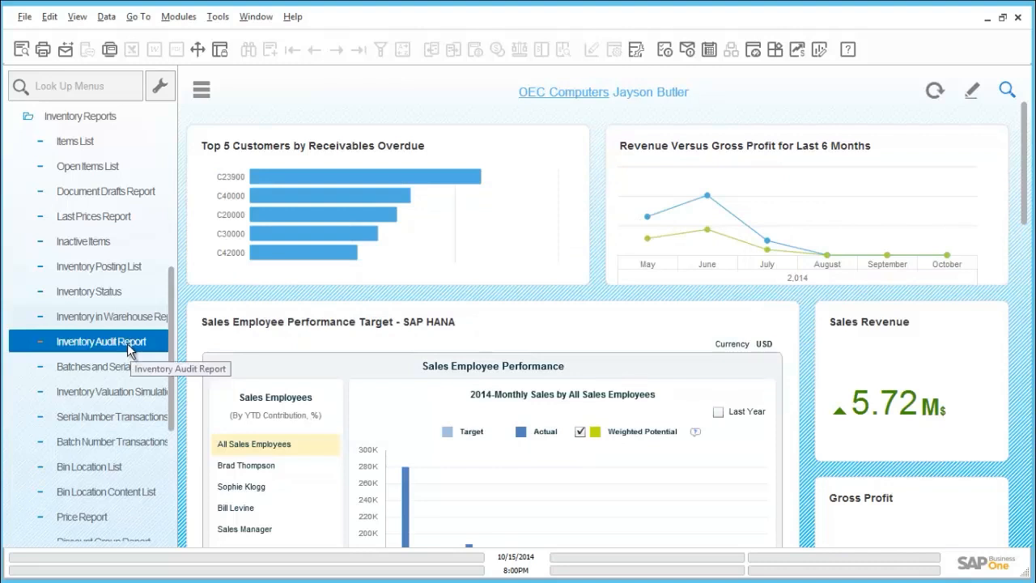
{"action": "left_click", "coordinate": [130, 373]}
{"action": "left_click", "coordinate": [133, 393]}
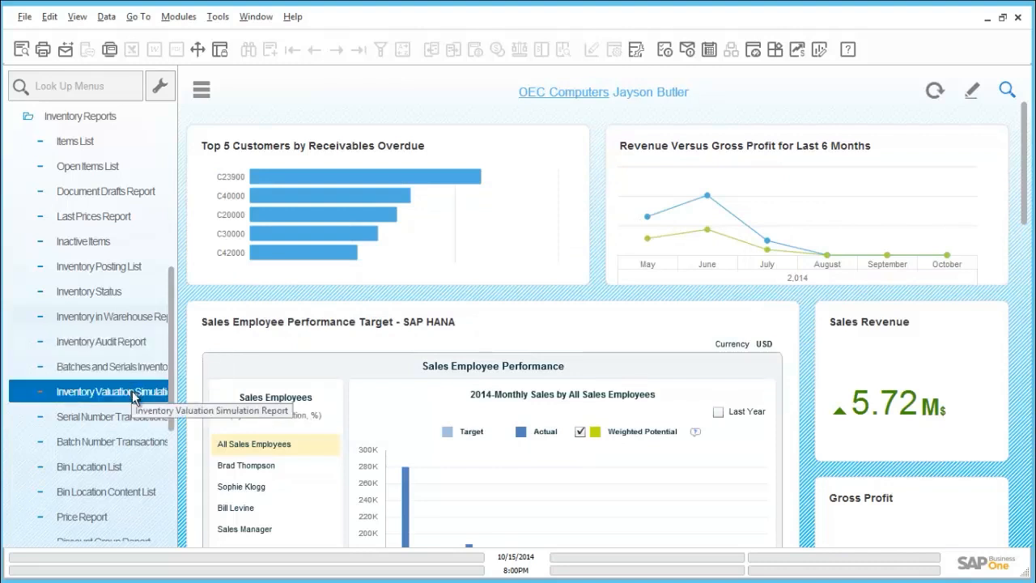
{"action": "left_click", "coordinate": [134, 416]}
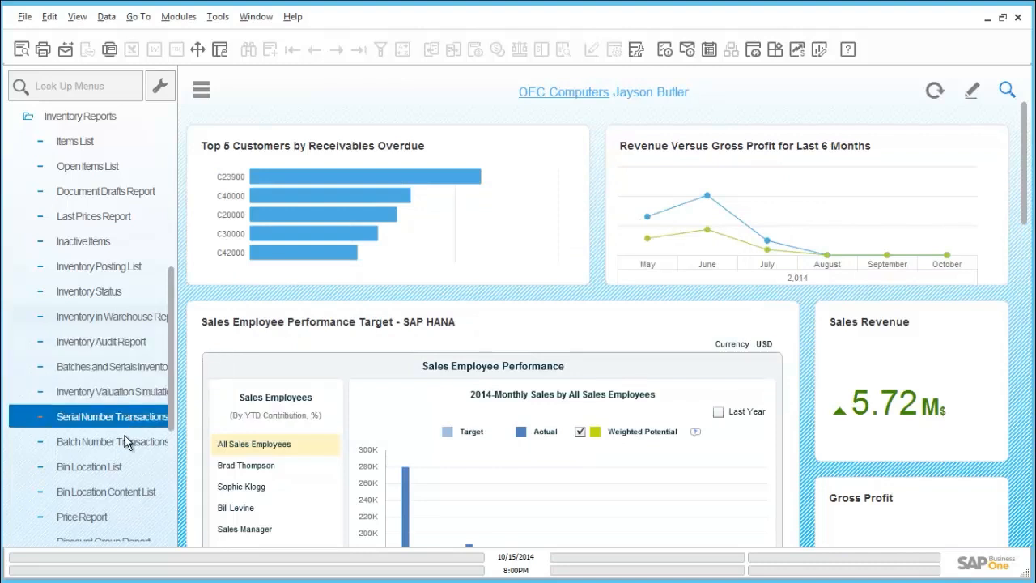
{"action": "left_click", "coordinate": [123, 443]}
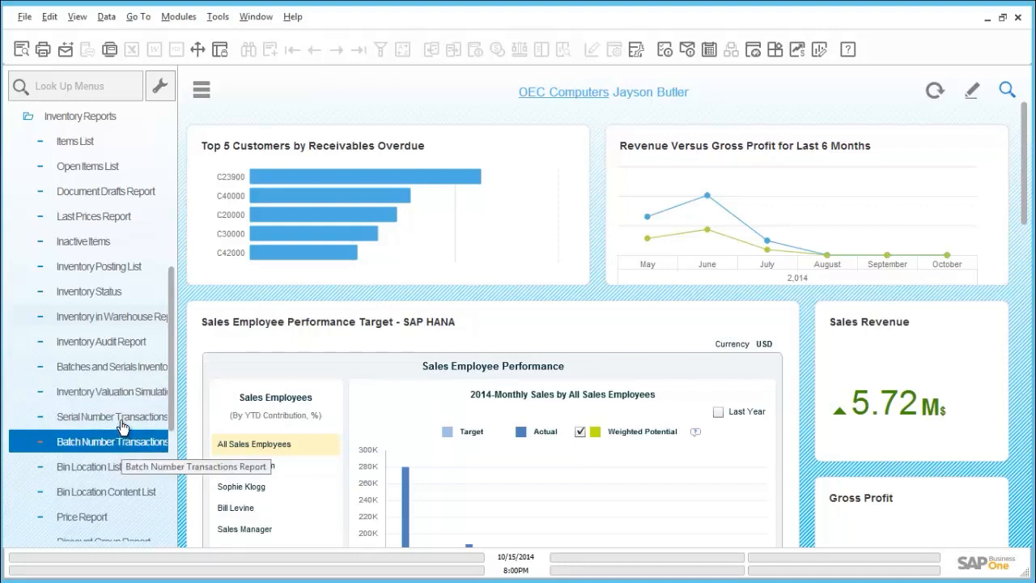
Run the Inventory Audit Report by system date from 01/01/2014 for all items and warehouses, grouped by warehouses
{"action": "left_click", "coordinate": [126, 343]}
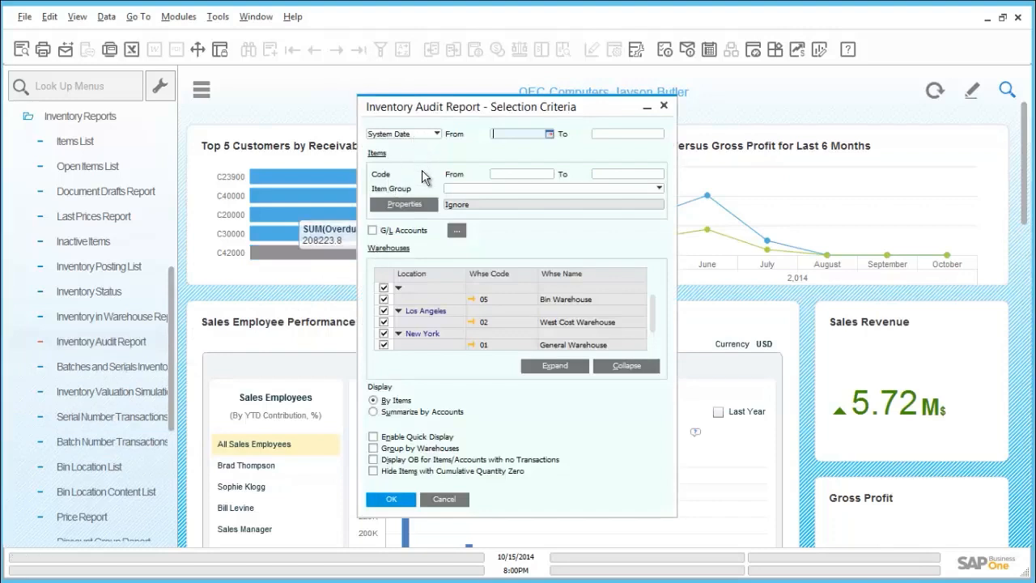
{"action": "left_click", "coordinate": [548, 136]}
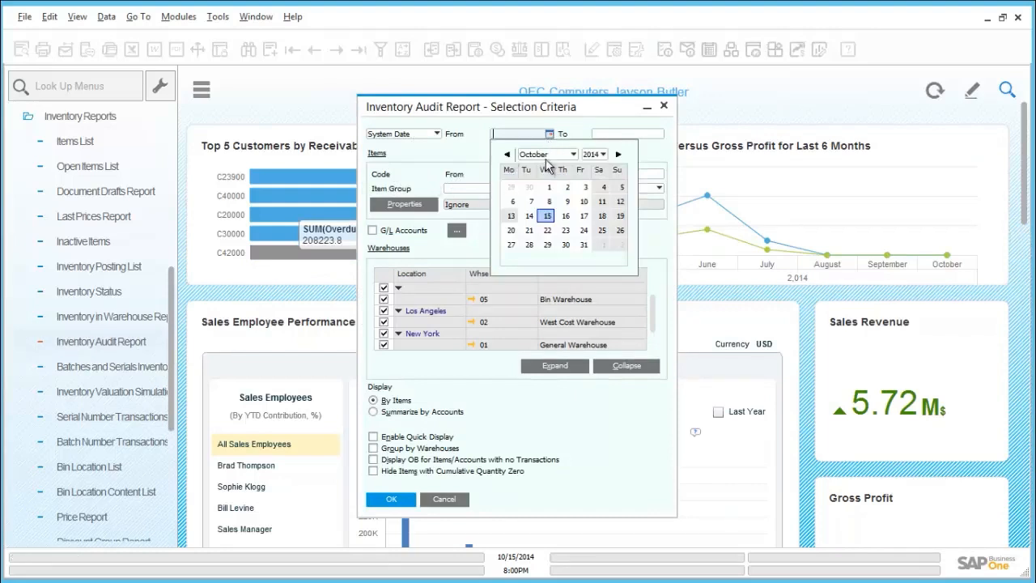
{"action": "left_click", "coordinate": [548, 156]}
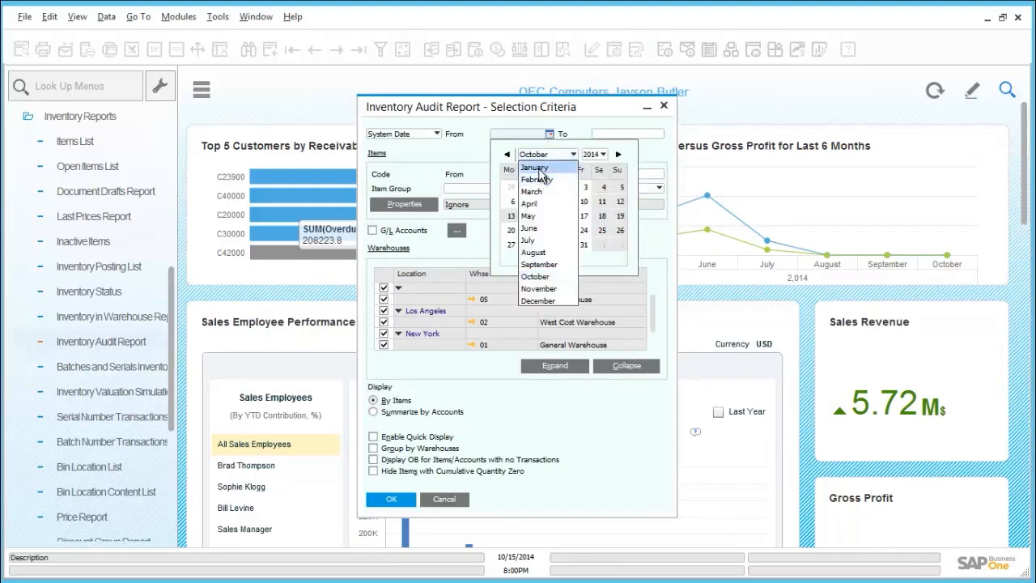
{"action": "left_click", "coordinate": [540, 168]}
{"action": "left_click", "coordinate": [550, 187]}
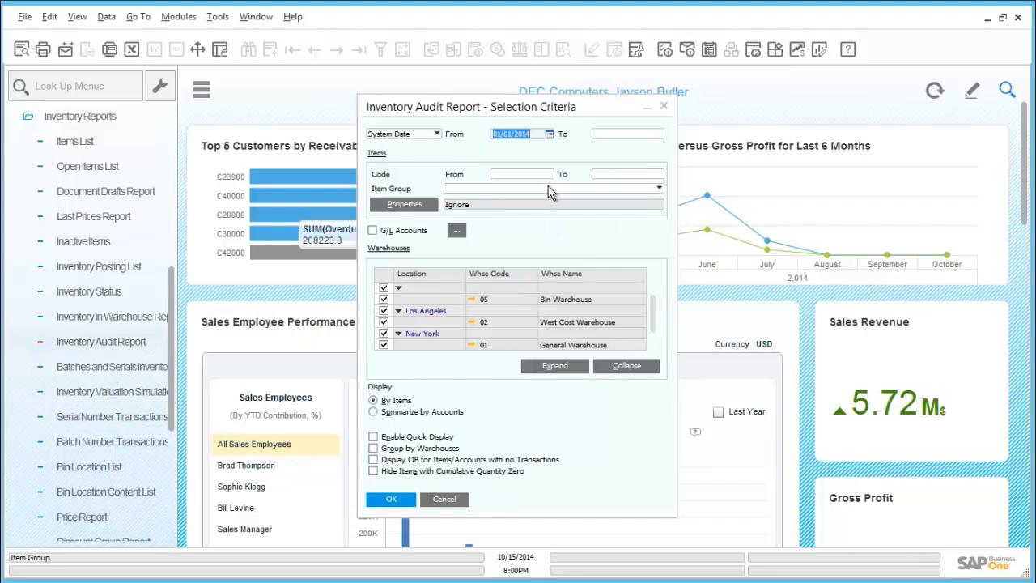
{"action": "left_click", "coordinate": [372, 449]}
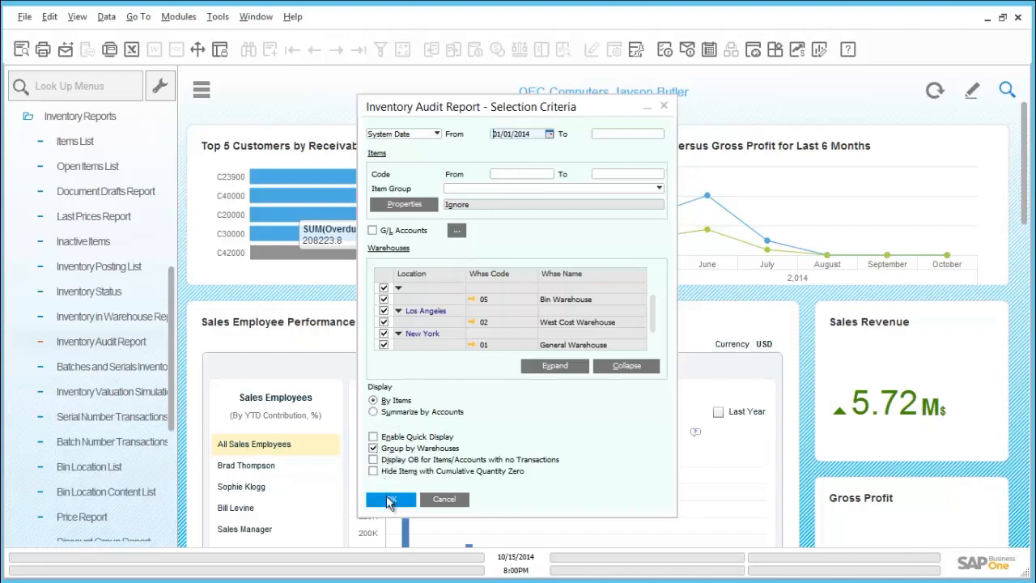
{"action": "left_click", "coordinate": [389, 500]}
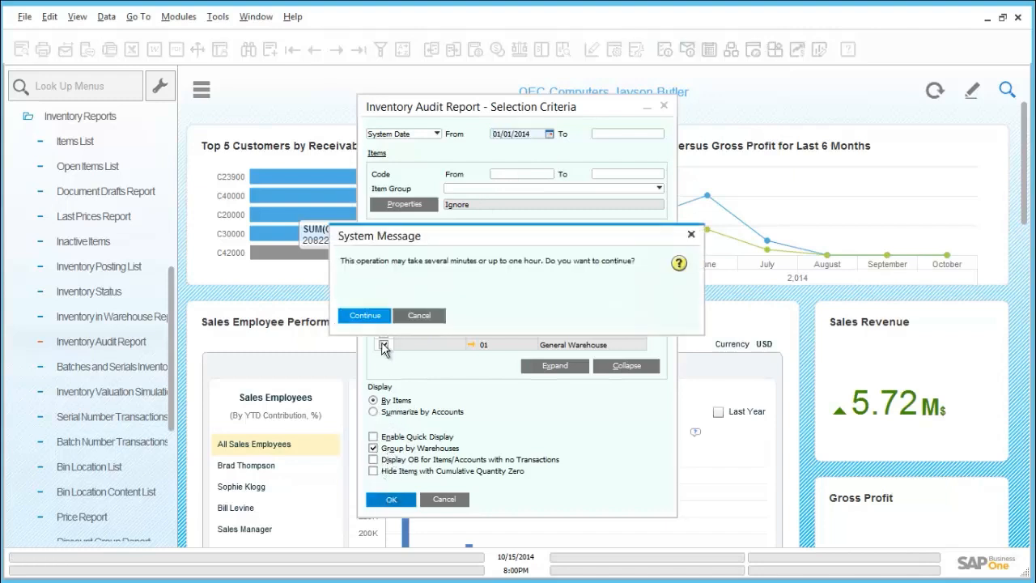
{"action": "left_click", "coordinate": [380, 318]}
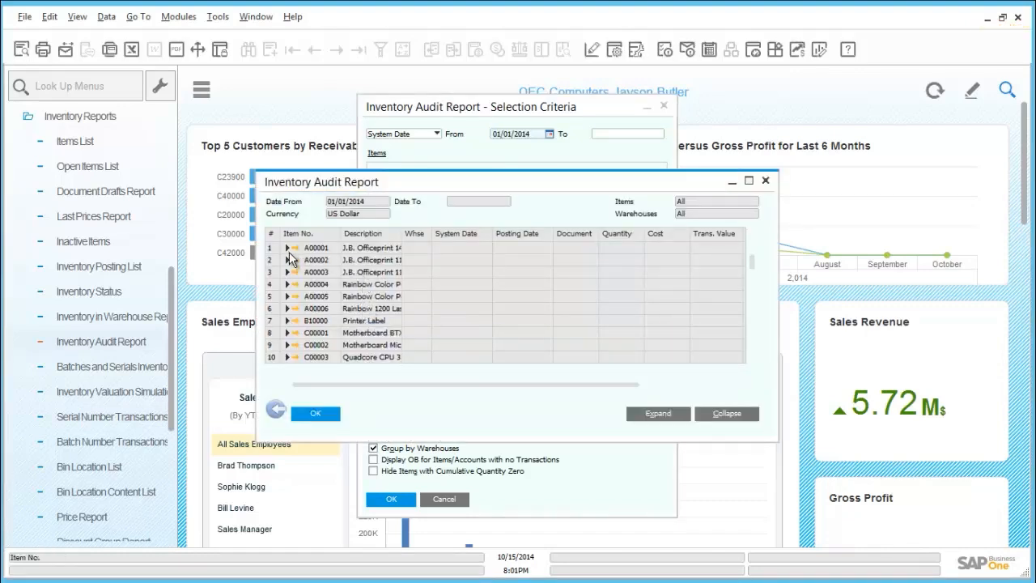
Examine the transactions of item A00001 in warehouse 01 in an enlarged report window, and close the audit report
{"action": "left_click", "coordinate": [288, 248]}
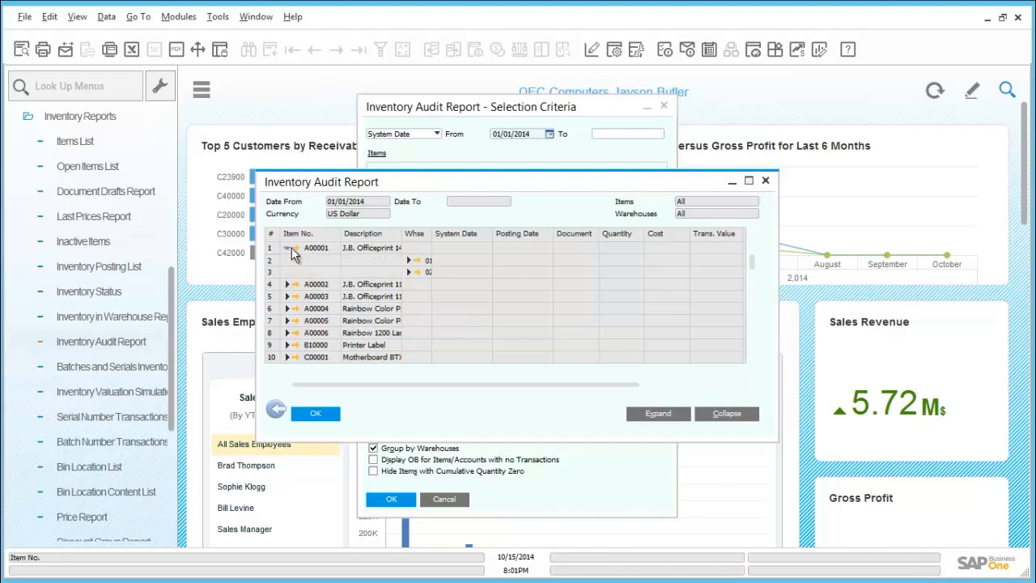
{"action": "left_click", "coordinate": [411, 260]}
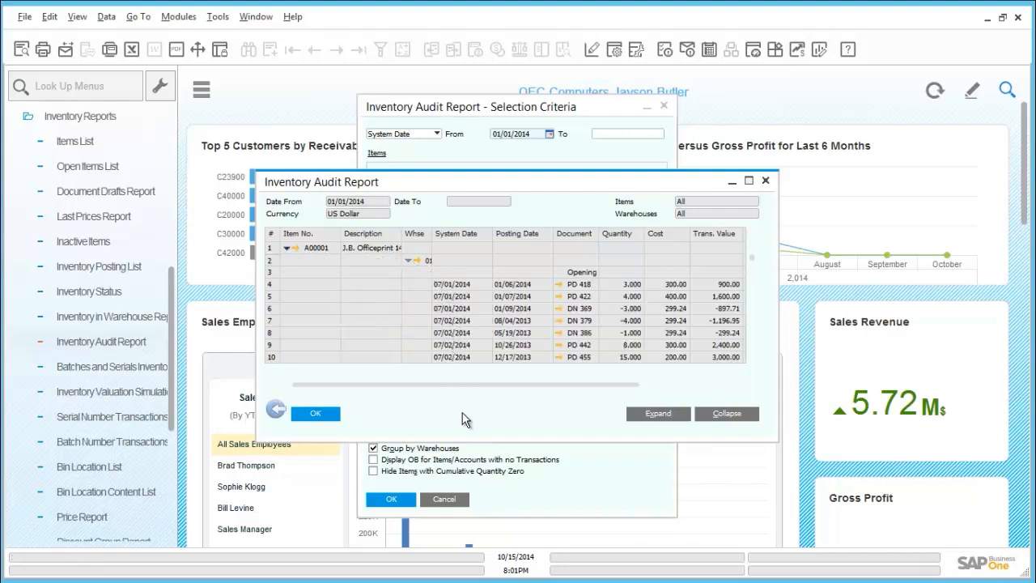
{"action": "left_click_drag", "start_coordinate": [466, 440], "coordinate": [464, 537]}
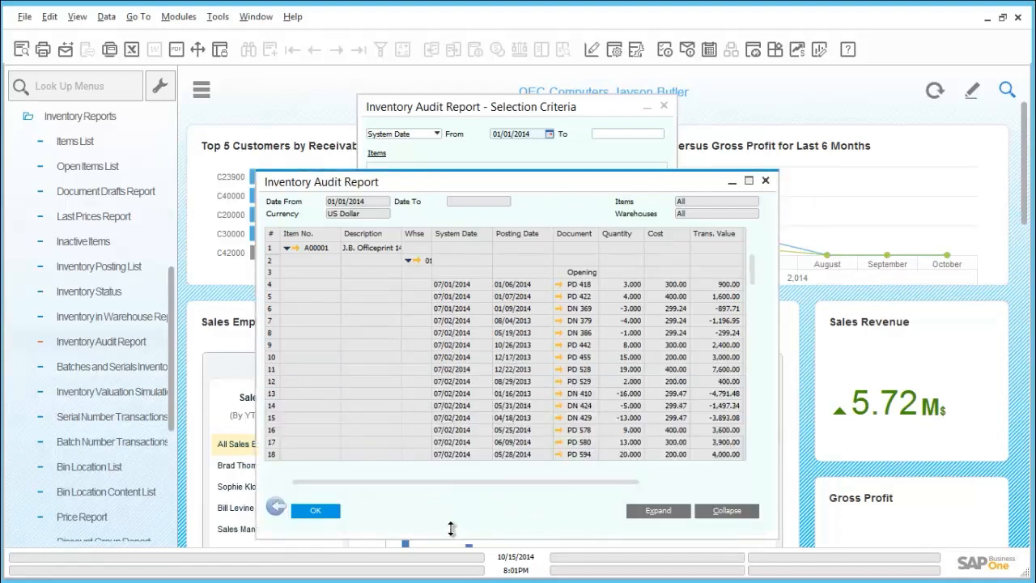
{"action": "left_click", "coordinate": [317, 510]}
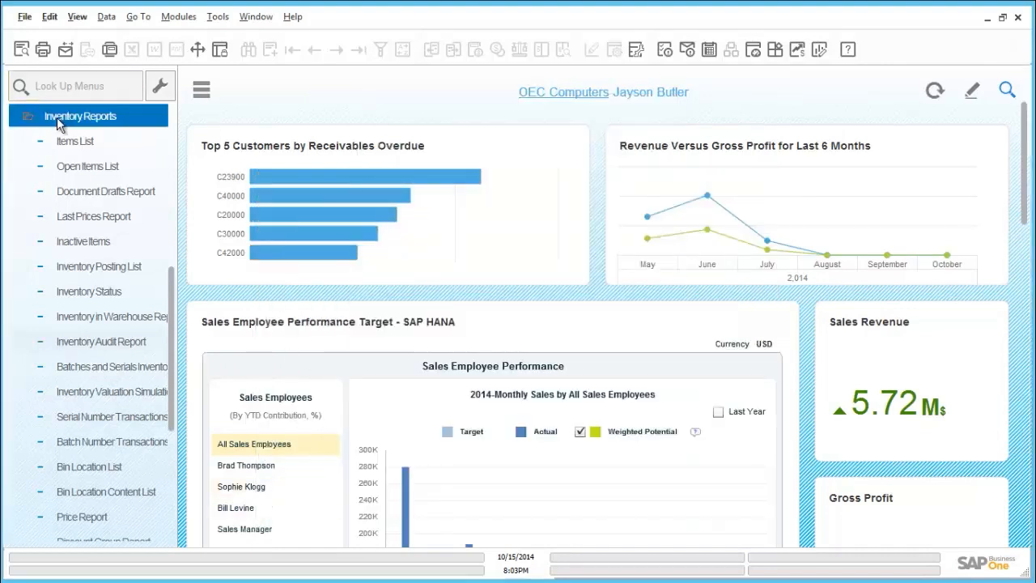
Start a new inventory transfer from warehouse 01 and set the destination warehouse to 02, West Cost Warehouse
{"action": "left_click", "coordinate": [57, 121]}
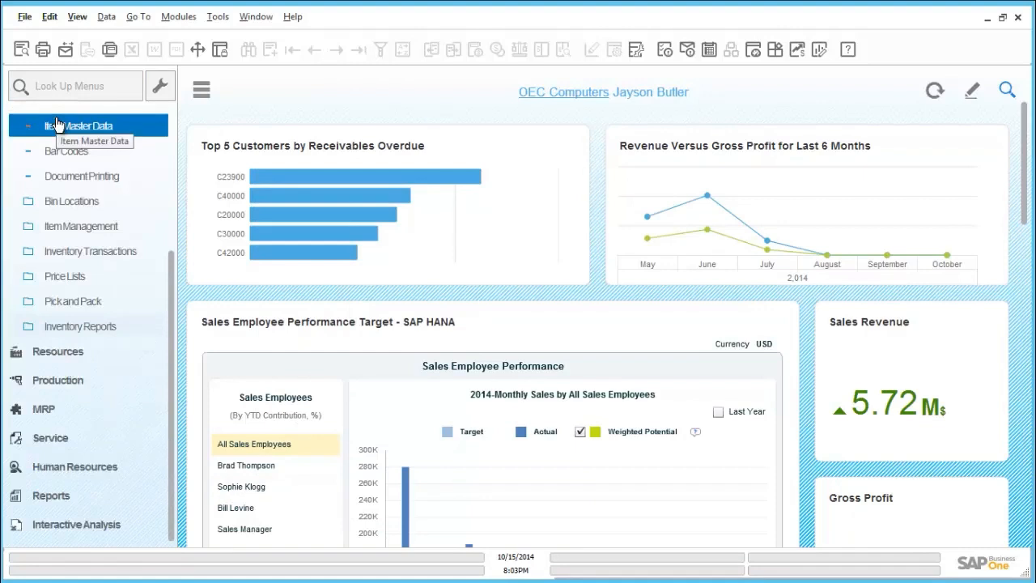
{"action": "left_click", "coordinate": [102, 256]}
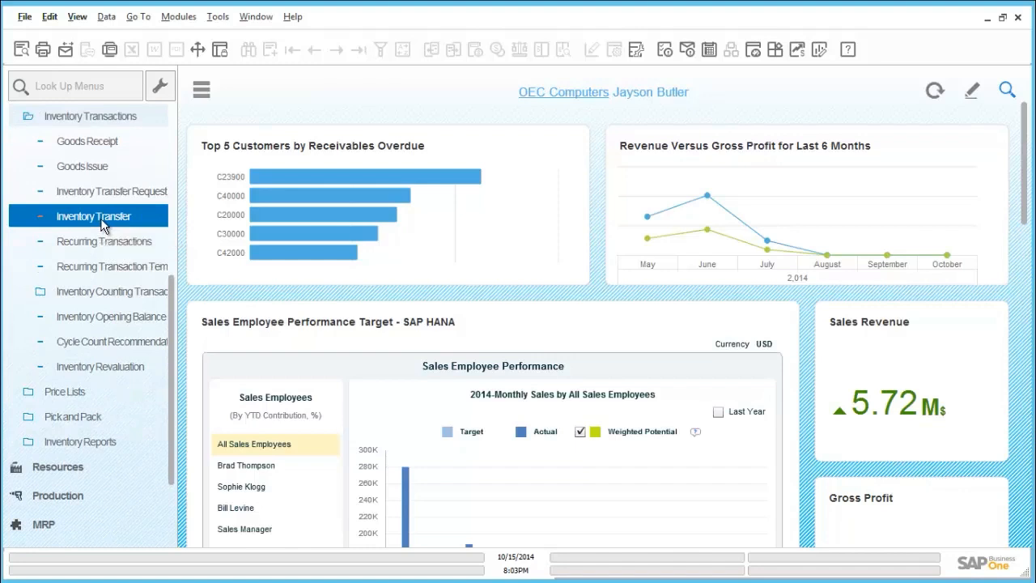
{"action": "left_click", "coordinate": [103, 217]}
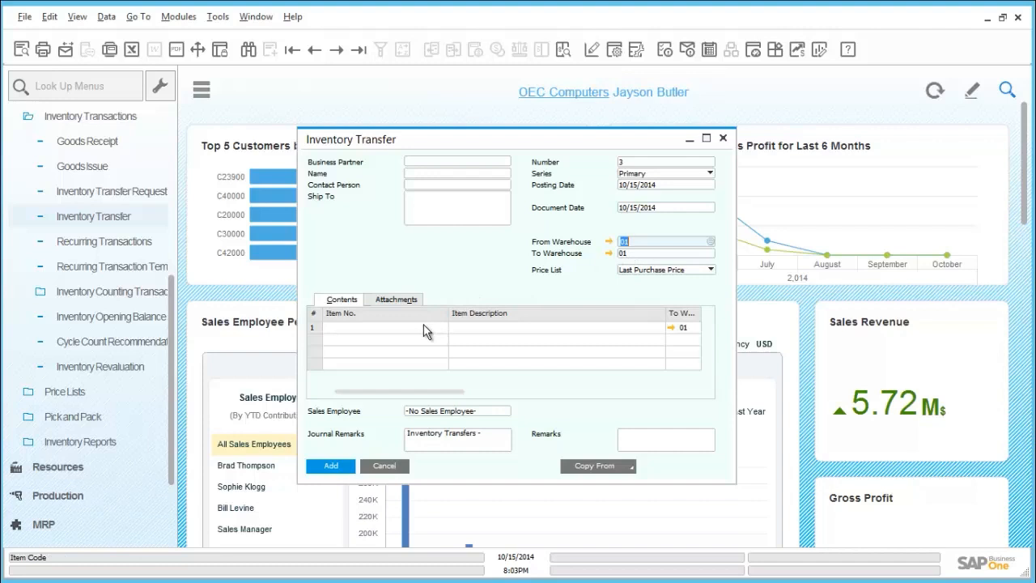
{"action": "left_click", "coordinate": [631, 255]}
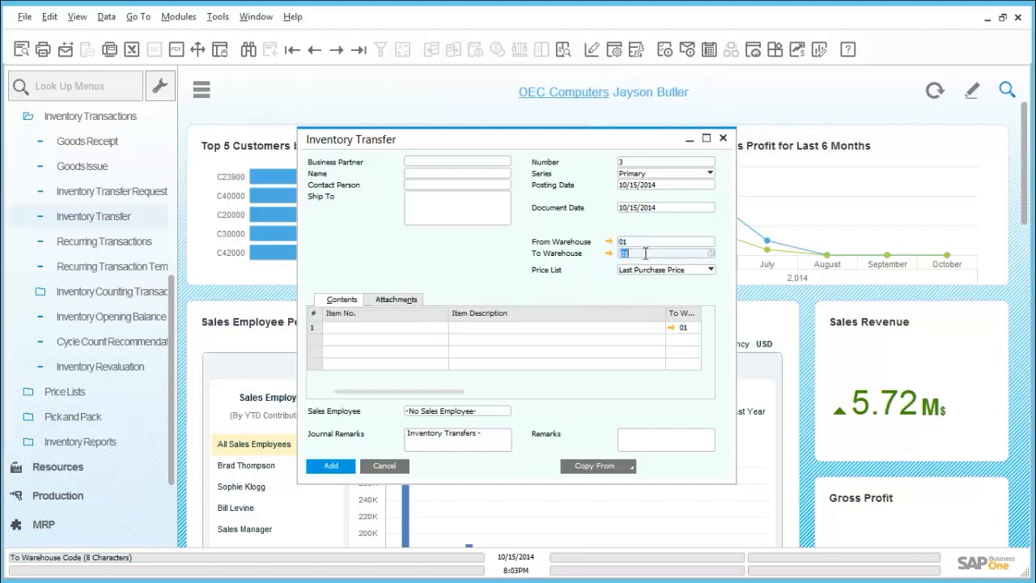
{"action": "key", "text": "BackSpace"}
{"action": "key", "text": "Tab"}
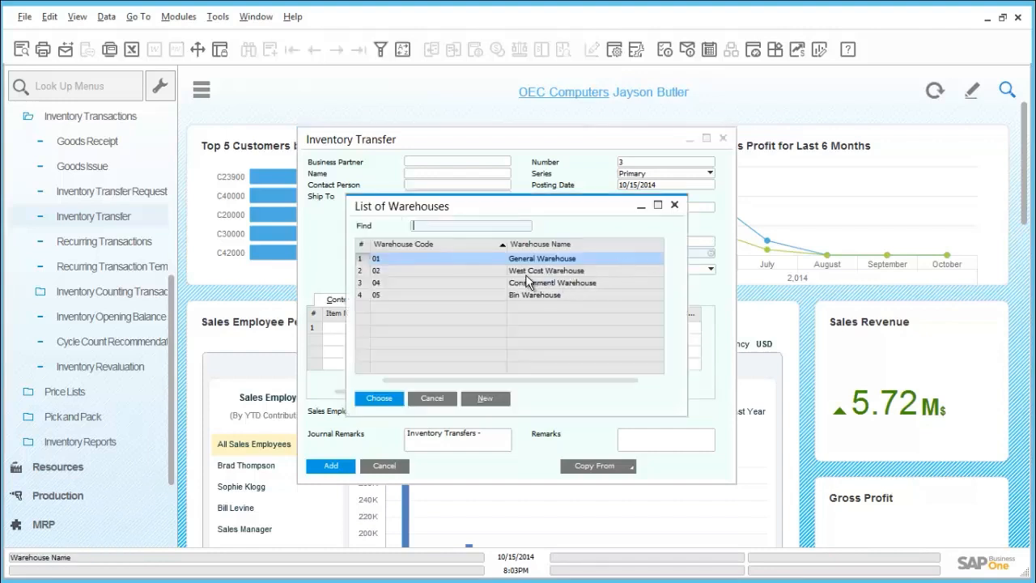
{"action": "double_click", "coordinate": [525, 277]}
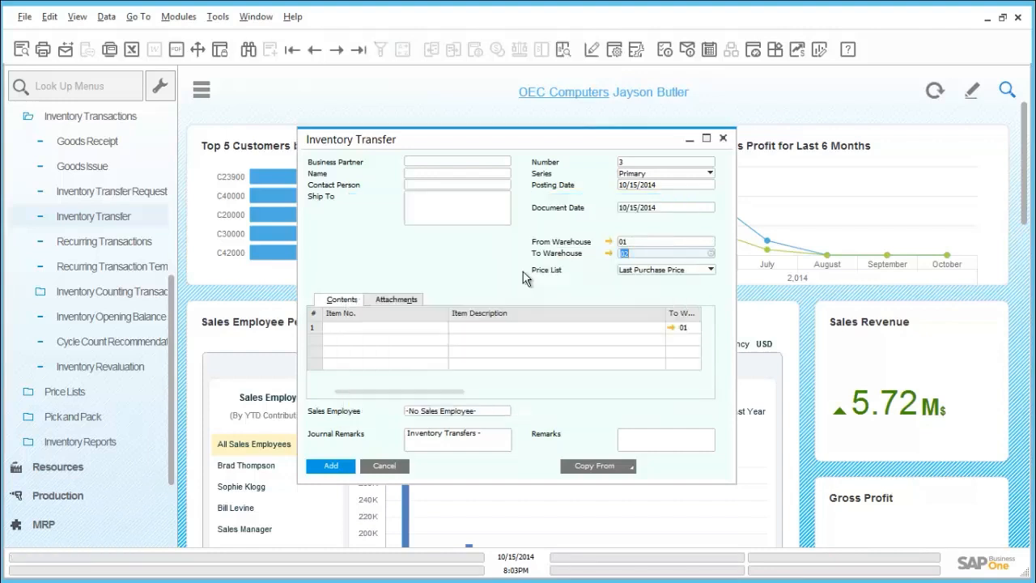
Enter item A00006 in the first row of the inventory transfer and check the row's remaining columns
{"action": "left_click", "coordinate": [403, 327]}
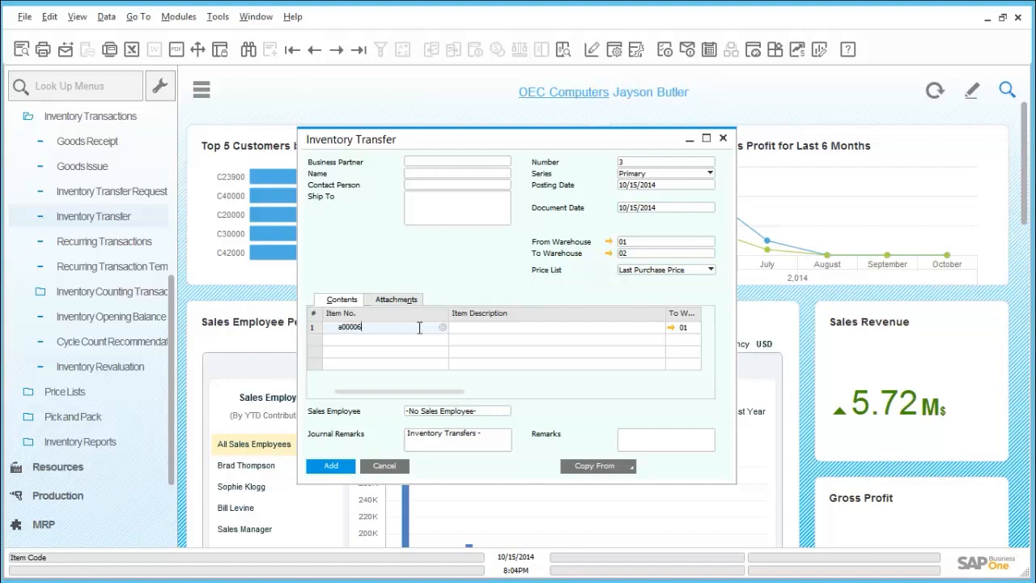
{"action": "key", "text": "Tab"}
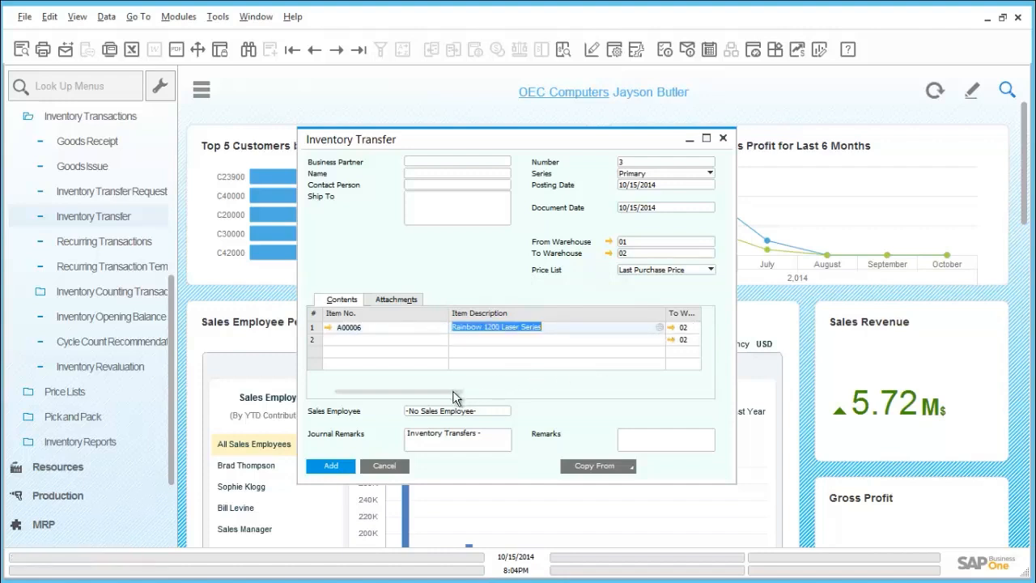
{"action": "left_click_drag", "start_coordinate": [453, 392], "coordinate": [375, 399]}
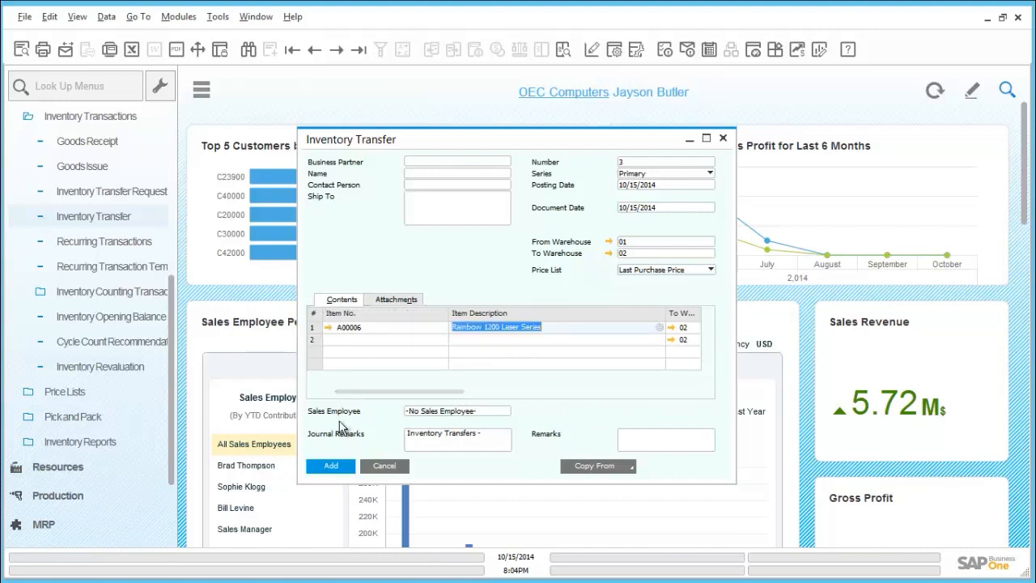
Submit the transfer for adding and assign serial number A6-000285 to the A00006 row
{"action": "left_click", "coordinate": [332, 465]}
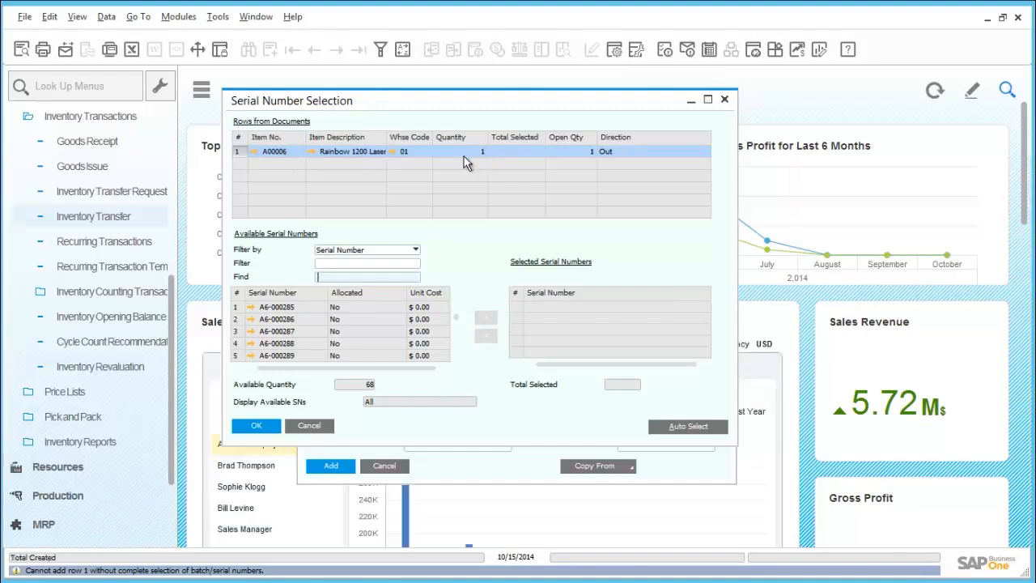
{"action": "left_click", "coordinate": [287, 307]}
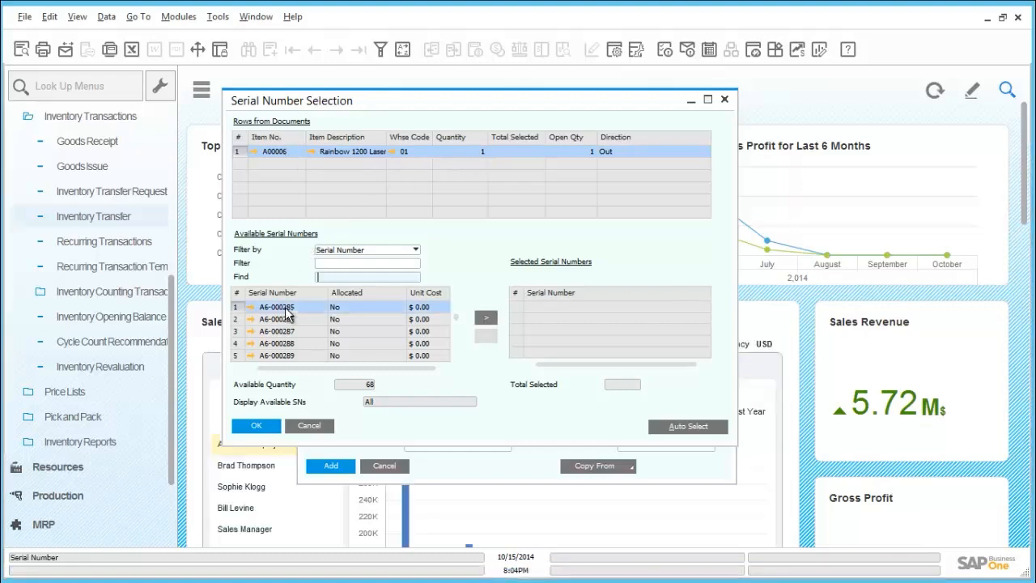
{"action": "left_click", "coordinate": [489, 318]}
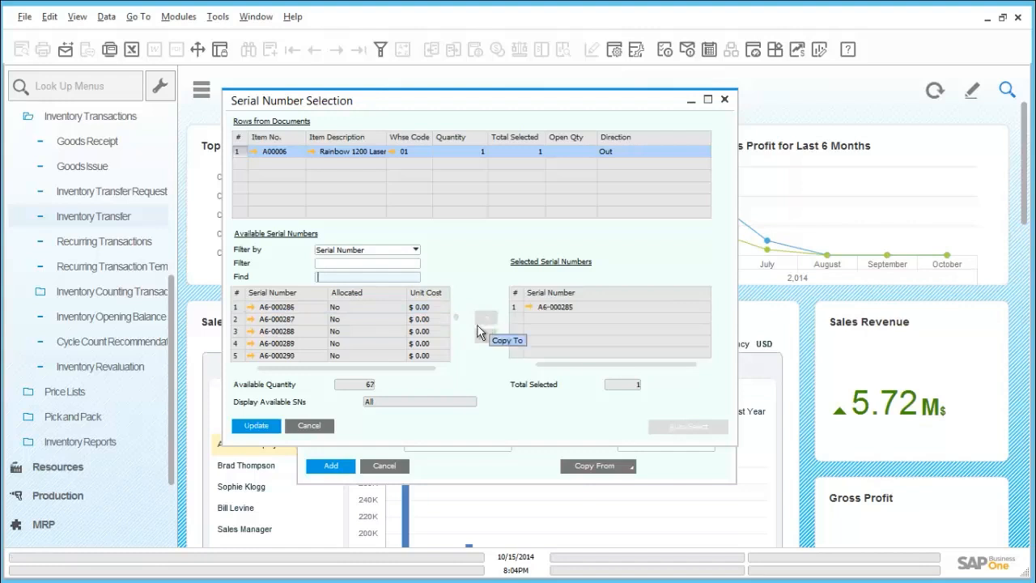
{"action": "left_click", "coordinate": [272, 428]}
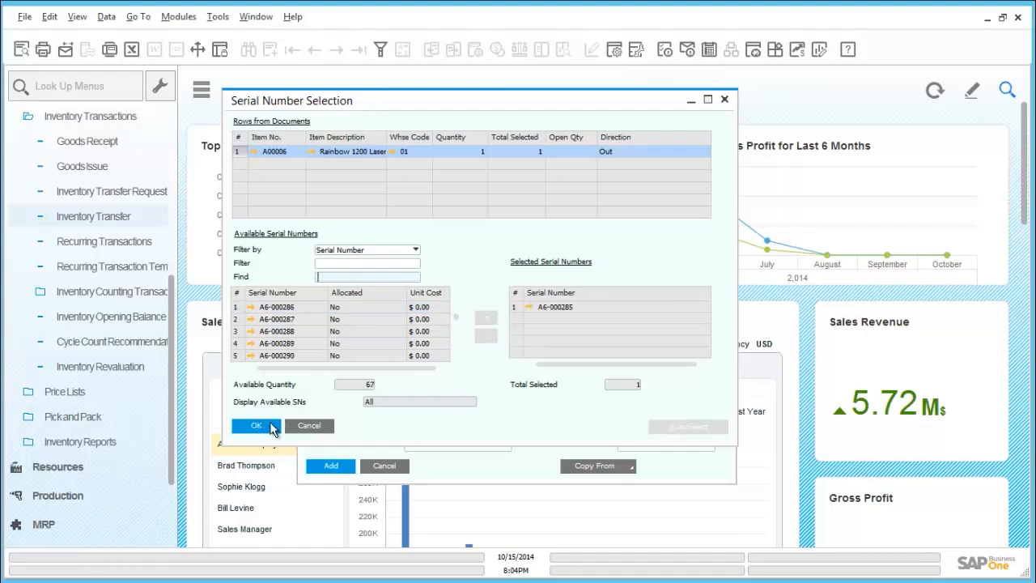
{"action": "left_click", "coordinate": [272, 427]}
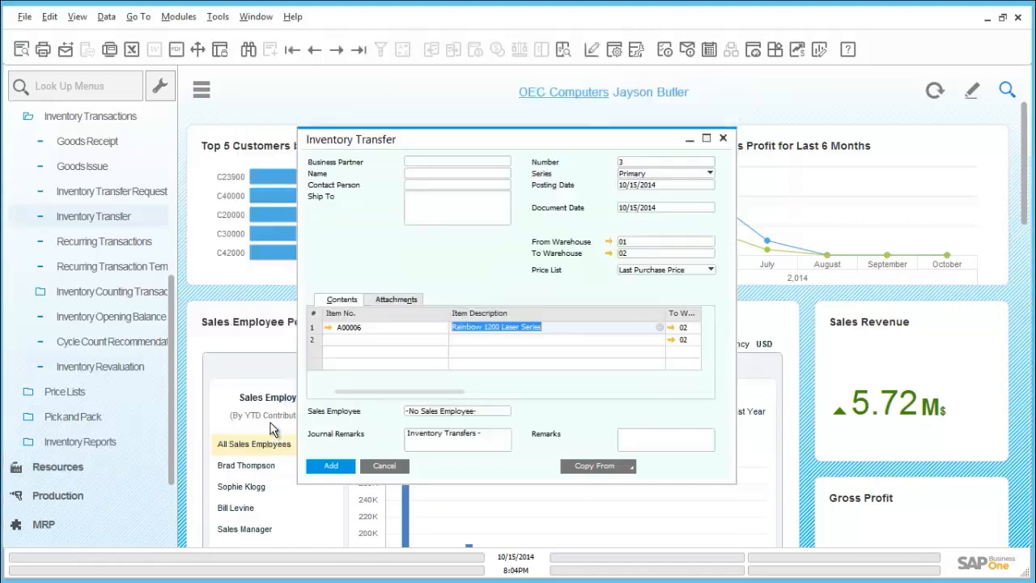
Post the inventory transfer, accepting that it cannot be changed, and close the transfer form
{"action": "left_click", "coordinate": [342, 474]}
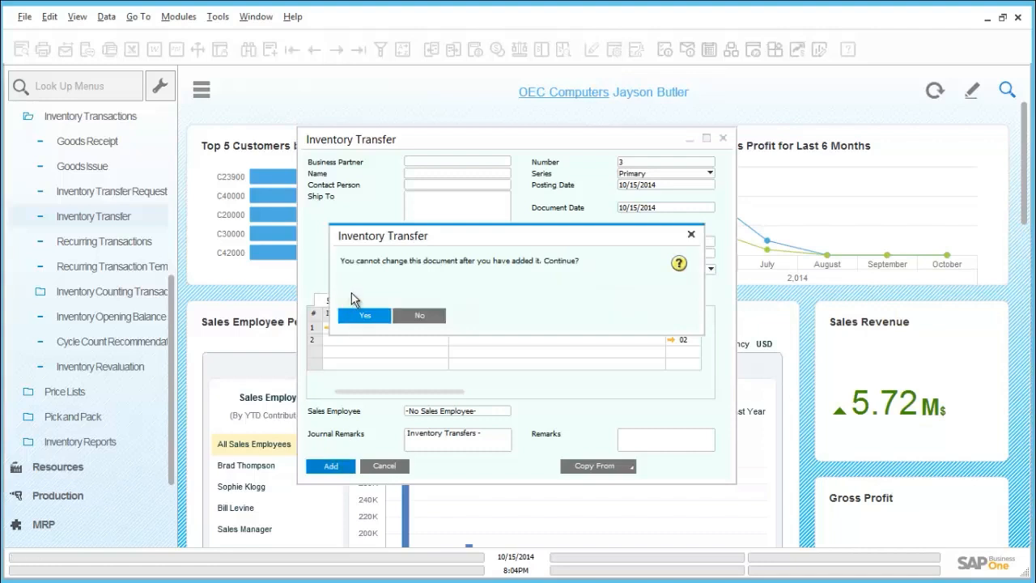
{"action": "left_click", "coordinate": [361, 316]}
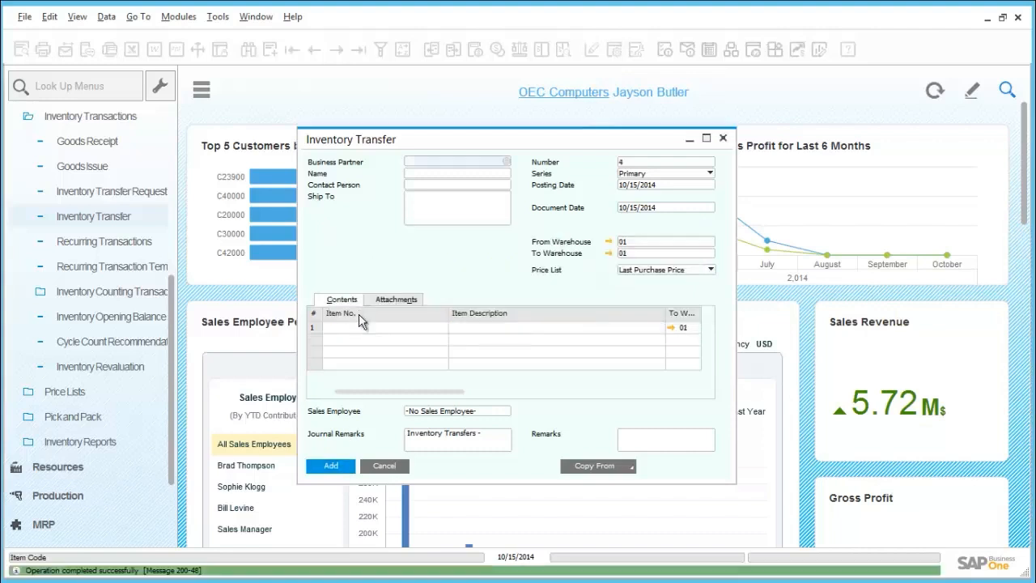
{"action": "left_click", "coordinate": [384, 466]}
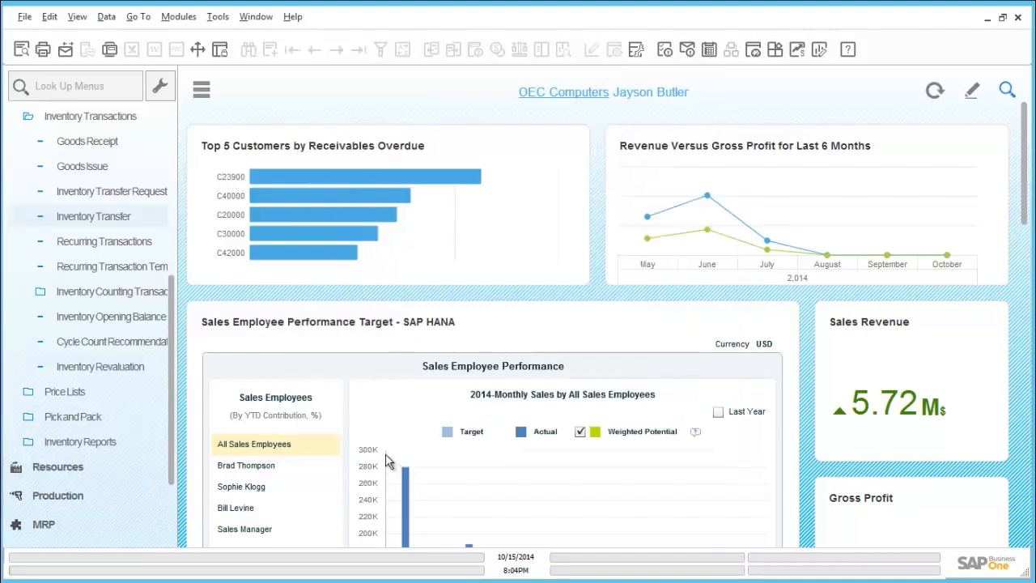
Open the Regular Sales Price list from the inventory price lists and examine the unit prices of items A00001 and A00004
{"action": "left_click_drag", "start_coordinate": [174, 290], "coordinate": [175, 201]}
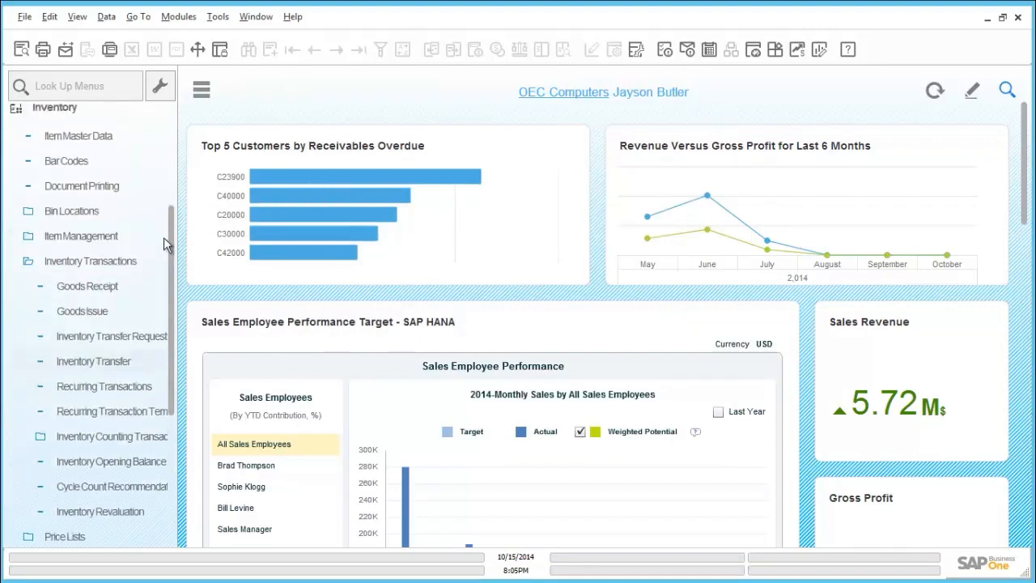
{"action": "left_click", "coordinate": [128, 265]}
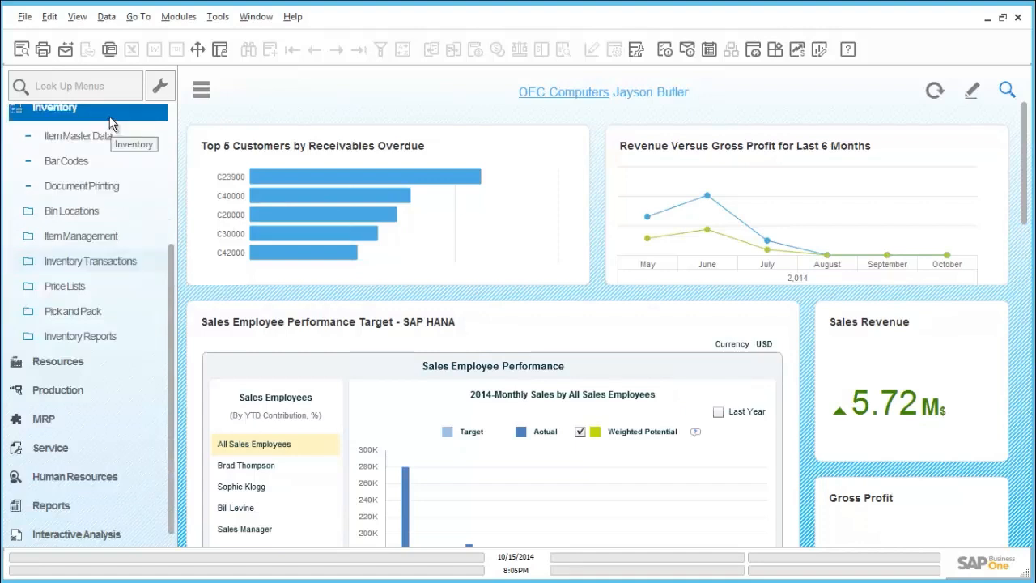
{"action": "left_click", "coordinate": [101, 288]}
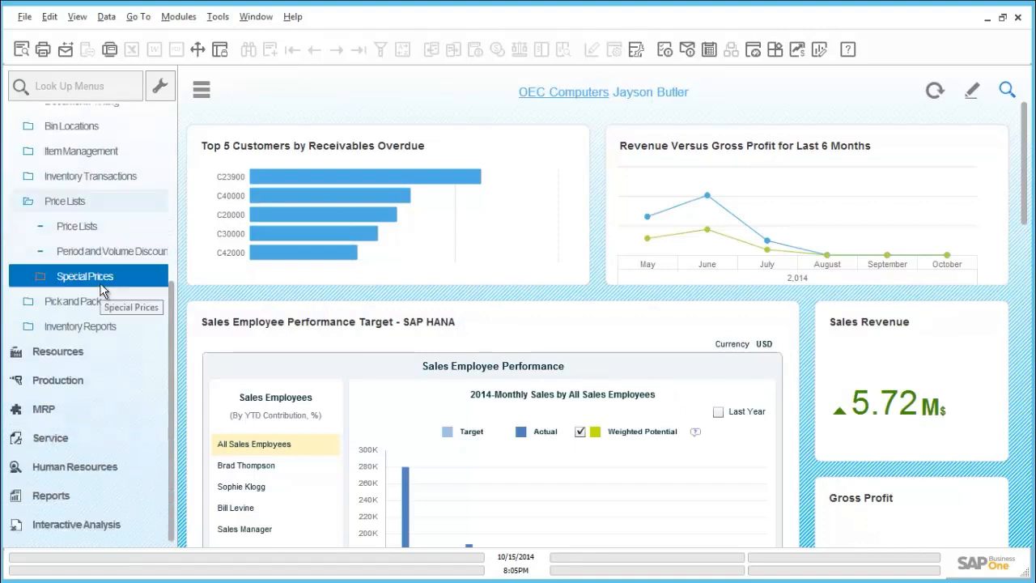
{"action": "left_click", "coordinate": [101, 235]}
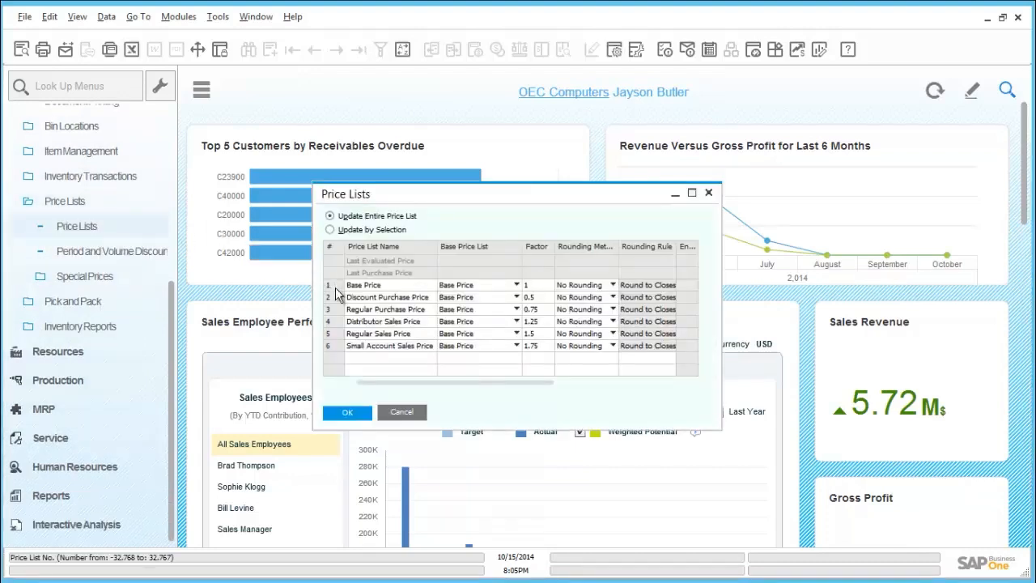
{"action": "double_click", "coordinate": [332, 334]}
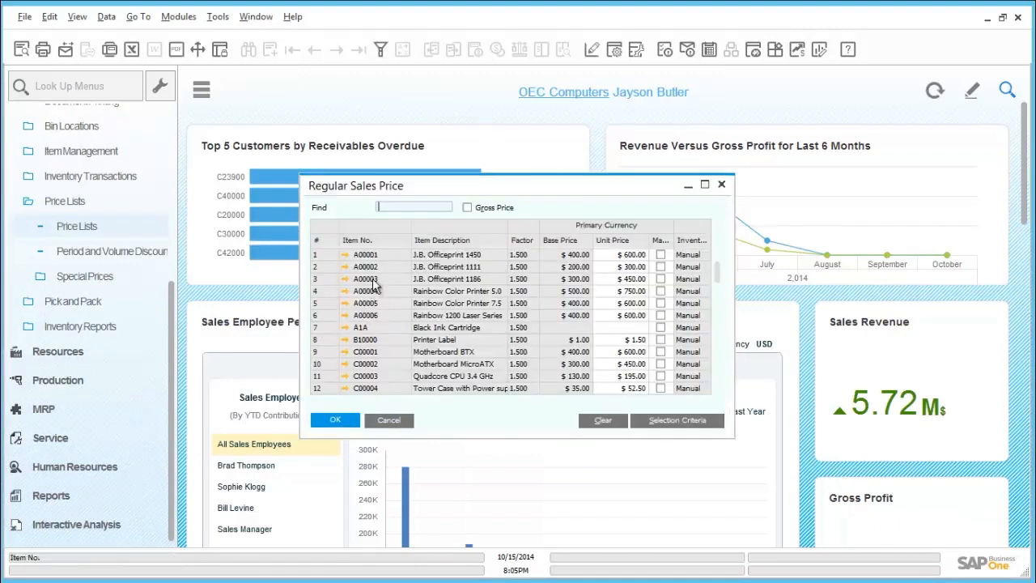
{"action": "left_click", "coordinate": [616, 255]}
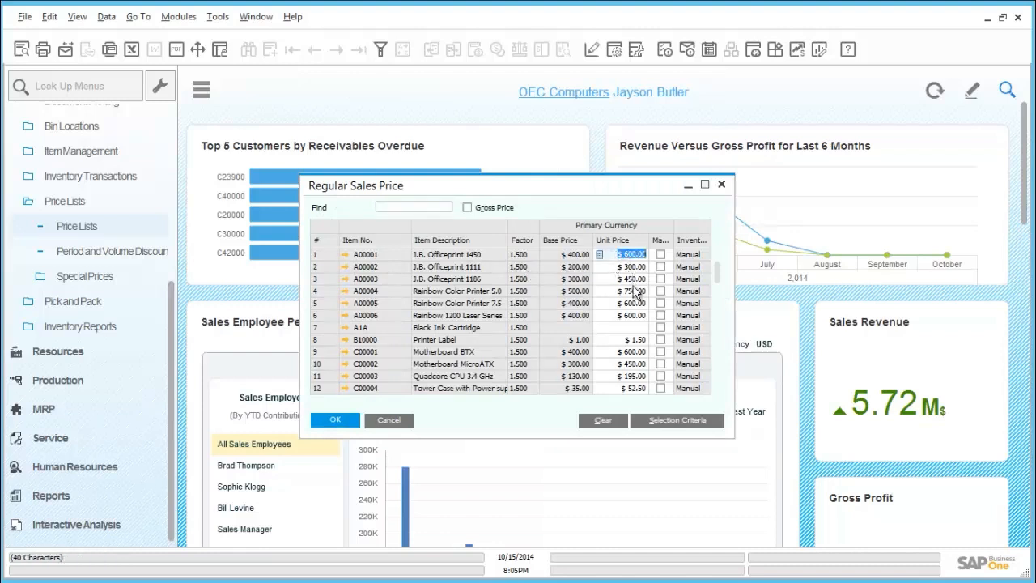
{"action": "left_click", "coordinate": [634, 290]}
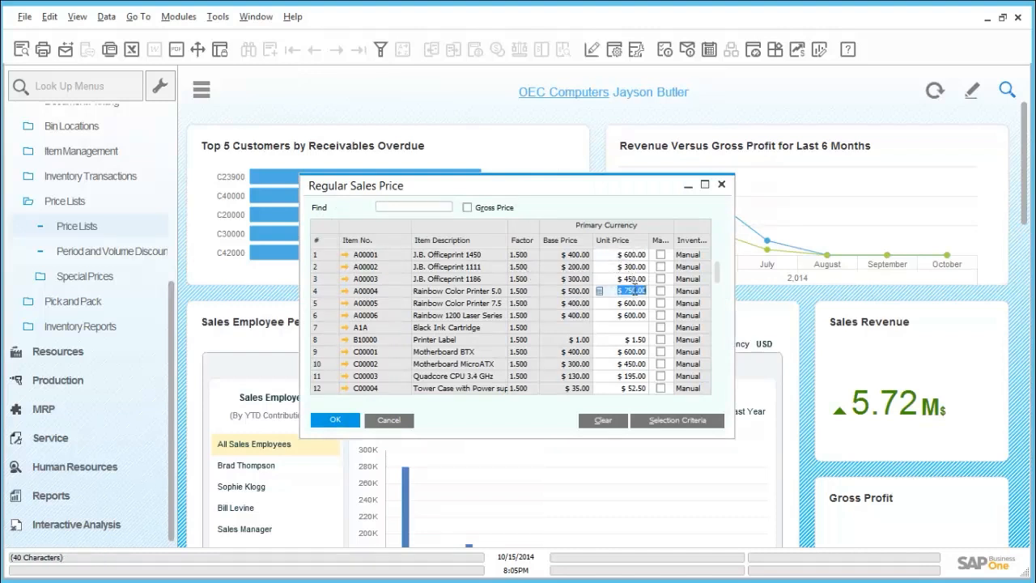
Open the master data of item A00001, set its Base Price unit price to $390.00, save the item and close it
{"action": "left_click", "coordinate": [358, 256]}
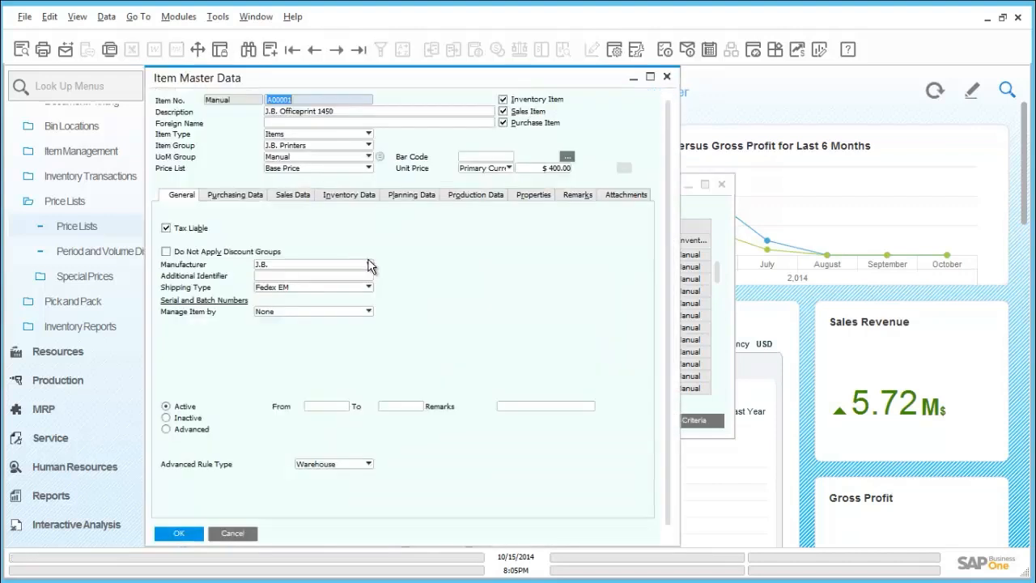
{"action": "left_click", "coordinate": [565, 170]}
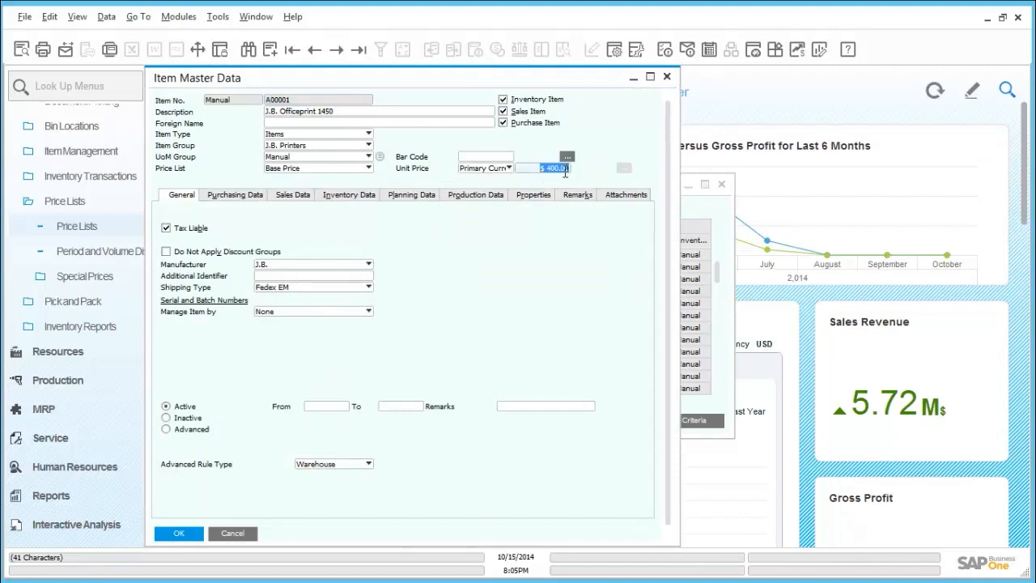
{"action": "type", "text": "390"}
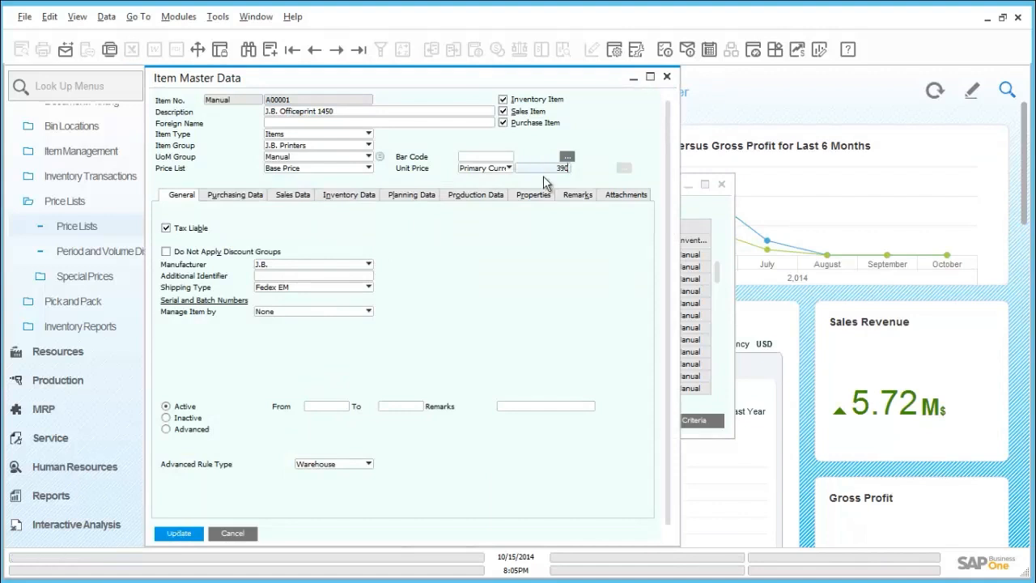
{"action": "key", "text": "Tab"}
{"action": "left_click", "coordinate": [185, 538]}
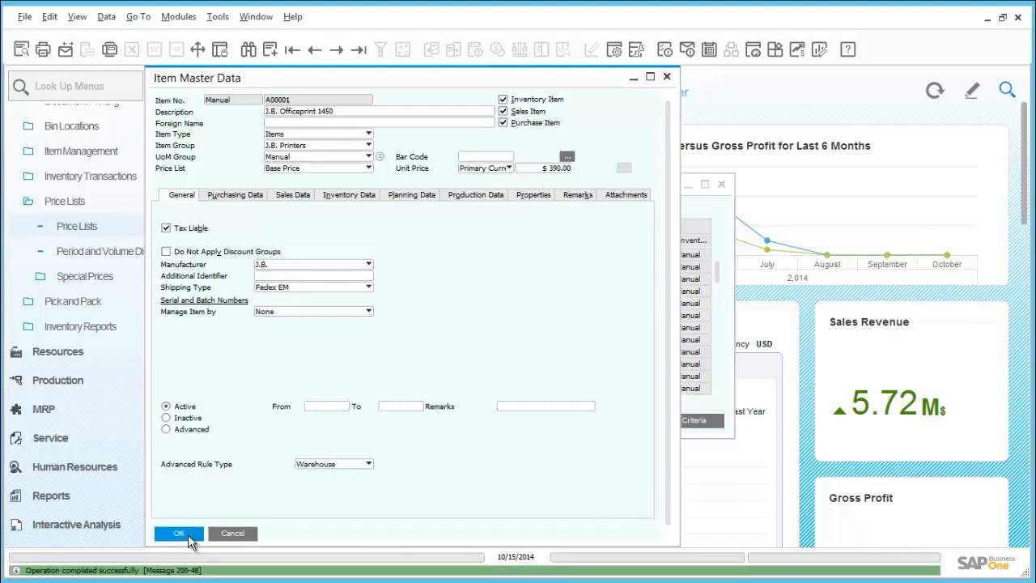
{"action": "left_click", "coordinate": [191, 536]}
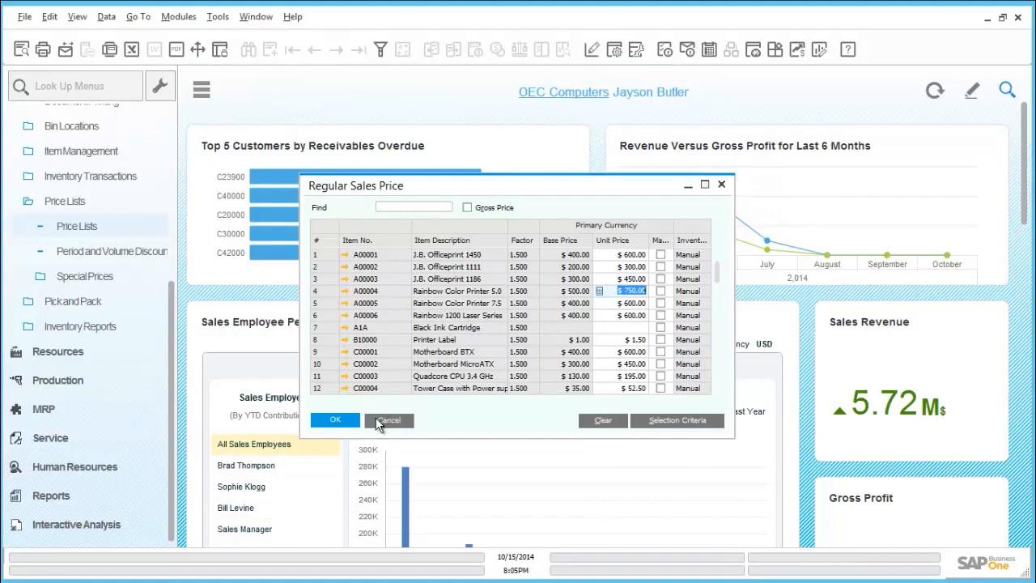
Reopen the Regular Sales Price list to check the recalculated price of A00001, and close the price lists
{"action": "left_click", "coordinate": [378, 421]}
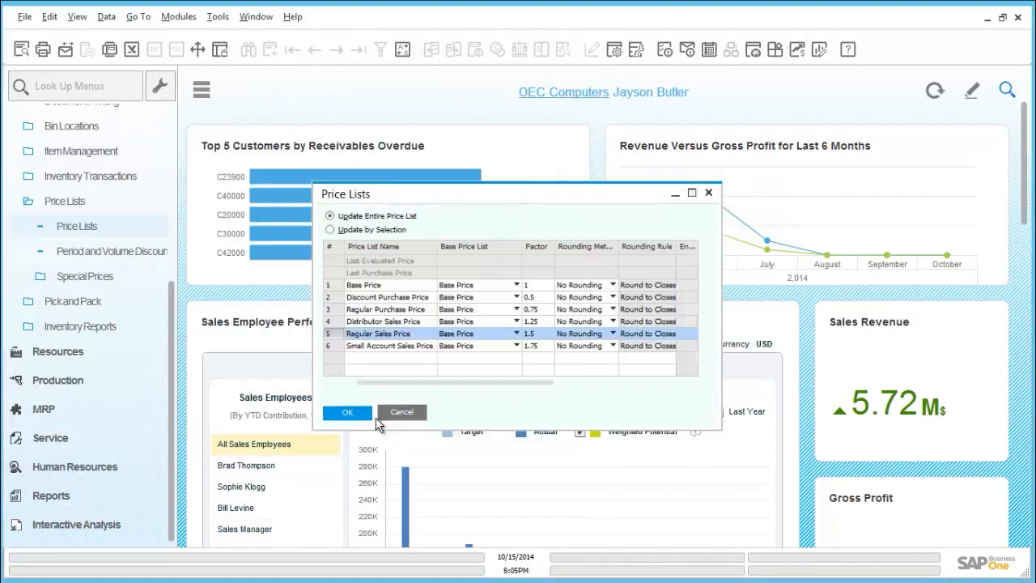
{"action": "double_click", "coordinate": [333, 335]}
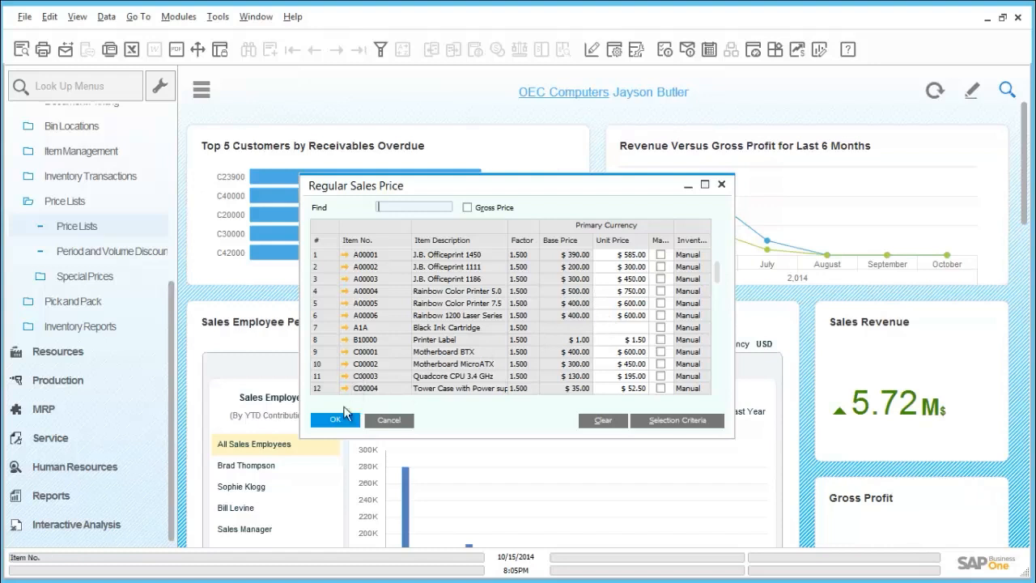
{"action": "left_click", "coordinate": [344, 413]}
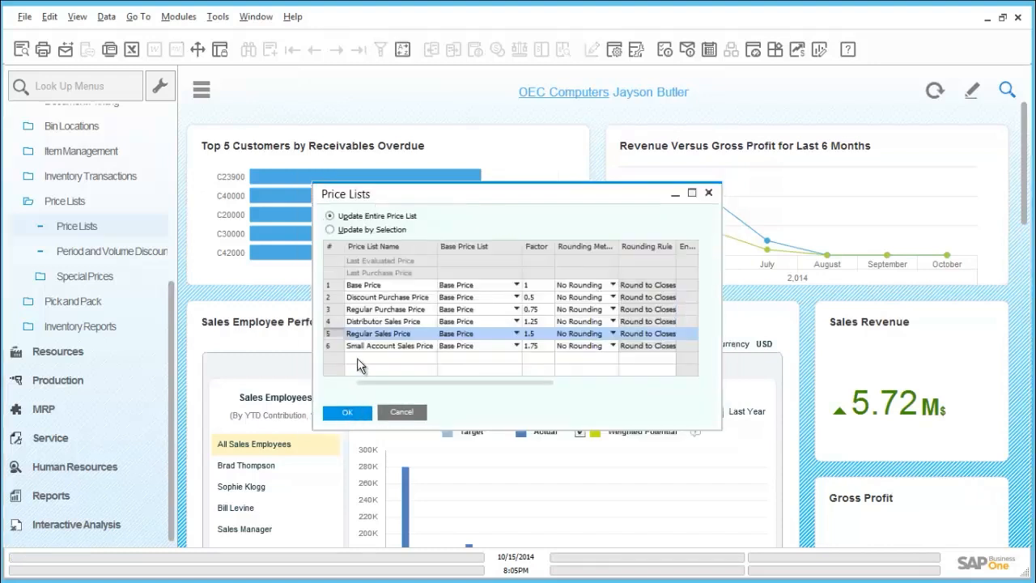
{"action": "left_click", "coordinate": [401, 413]}
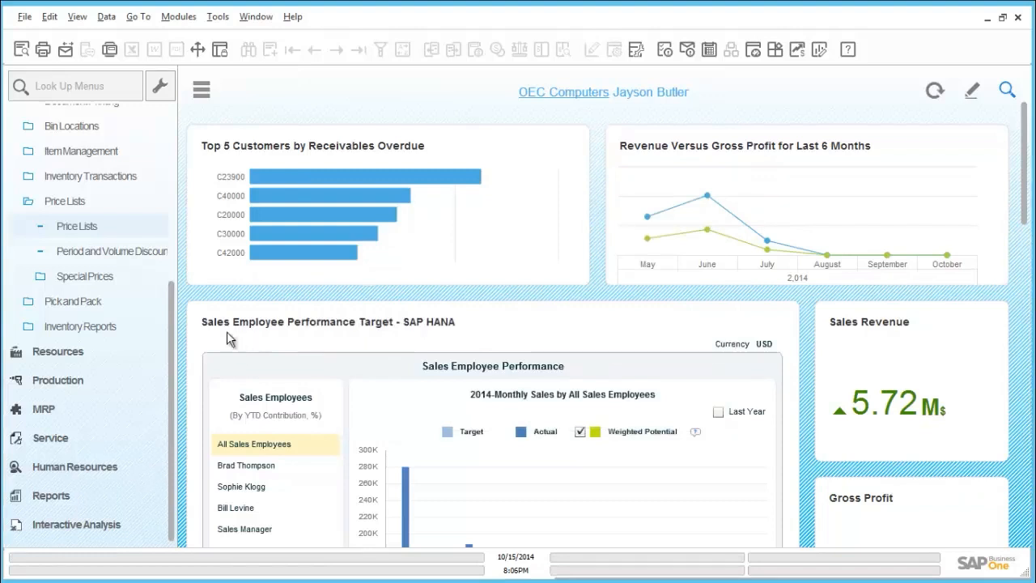
Open Period and Volume Discounts, select the Regular Sales Price list and enter item A00006 in the first row
{"action": "left_click", "coordinate": [104, 254]}
{"action": "left_click", "coordinate": [102, 277]}
{"action": "left_click", "coordinate": [101, 257]}
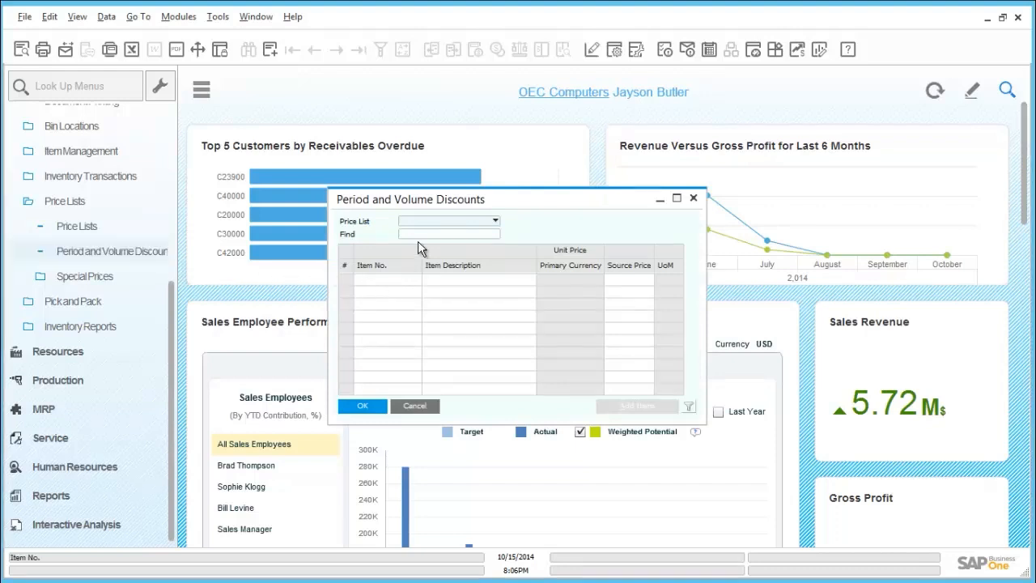
{"action": "left_click", "coordinate": [449, 222]}
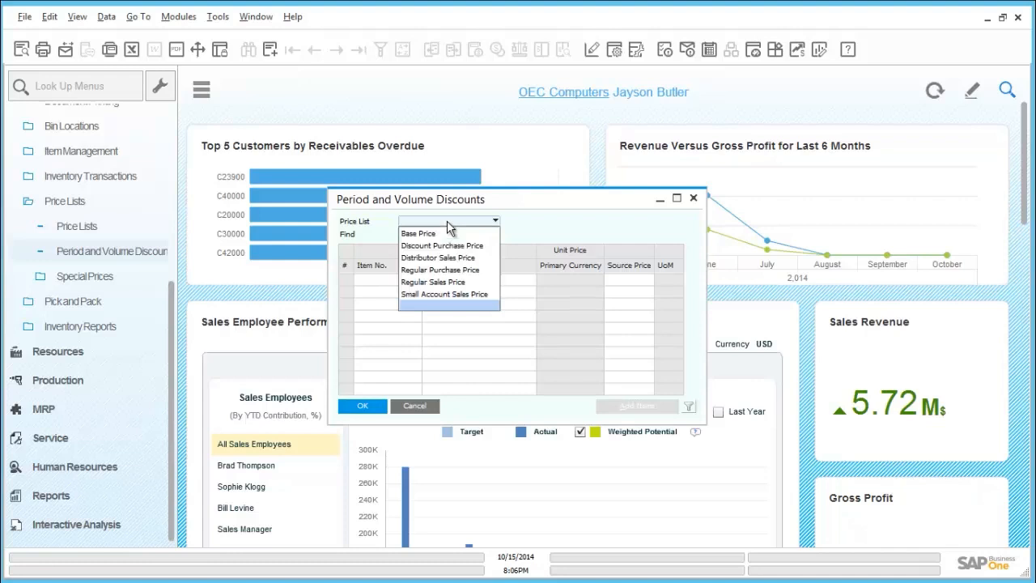
{"action": "left_click", "coordinate": [446, 282]}
{"action": "type", "text": "a"}
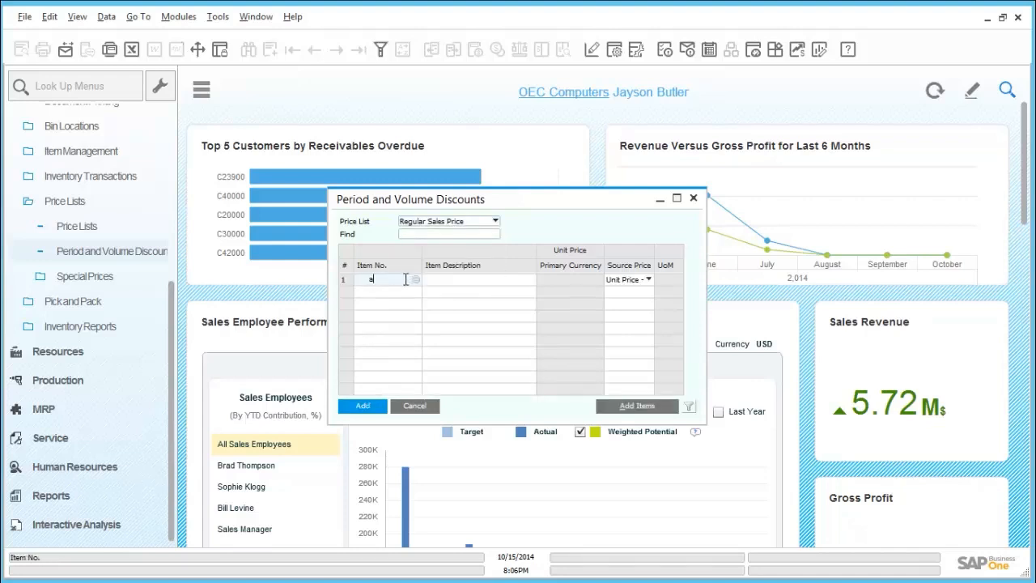
{"action": "type", "text": "0009"}
{"action": "type", "text": "6"}
{"action": "key", "text": "Tab"}
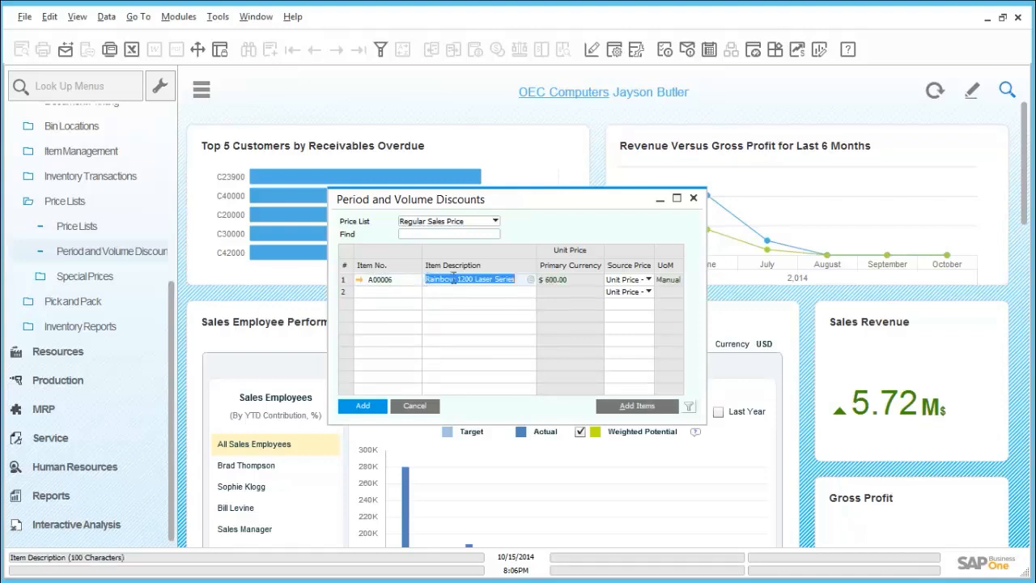
Open the period discounts for A00006 and give the first period an end date of 10/31/2014 and a 20% discount
{"action": "double_click", "coordinate": [345, 279]}
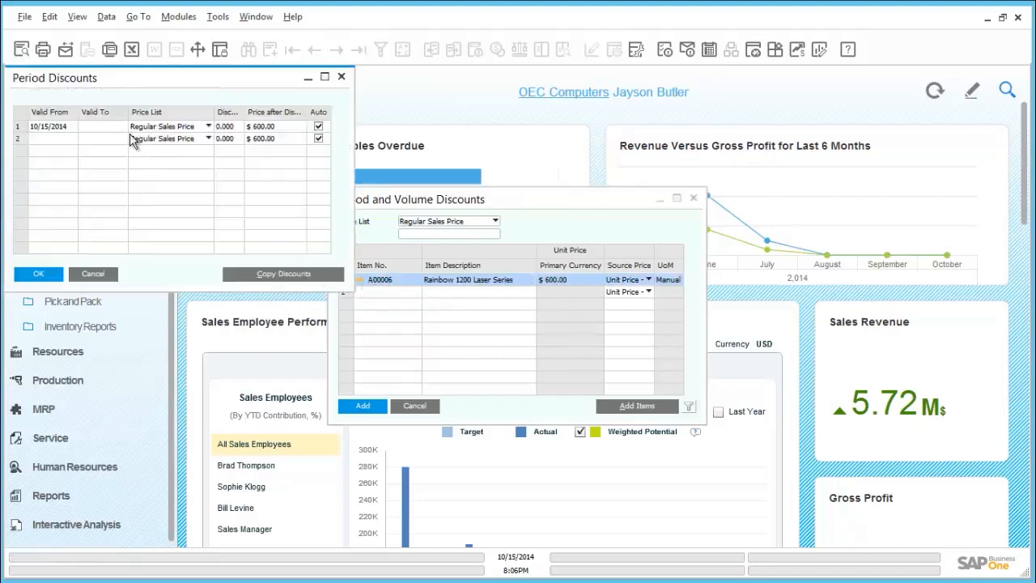
{"action": "left_click", "coordinate": [96, 127]}
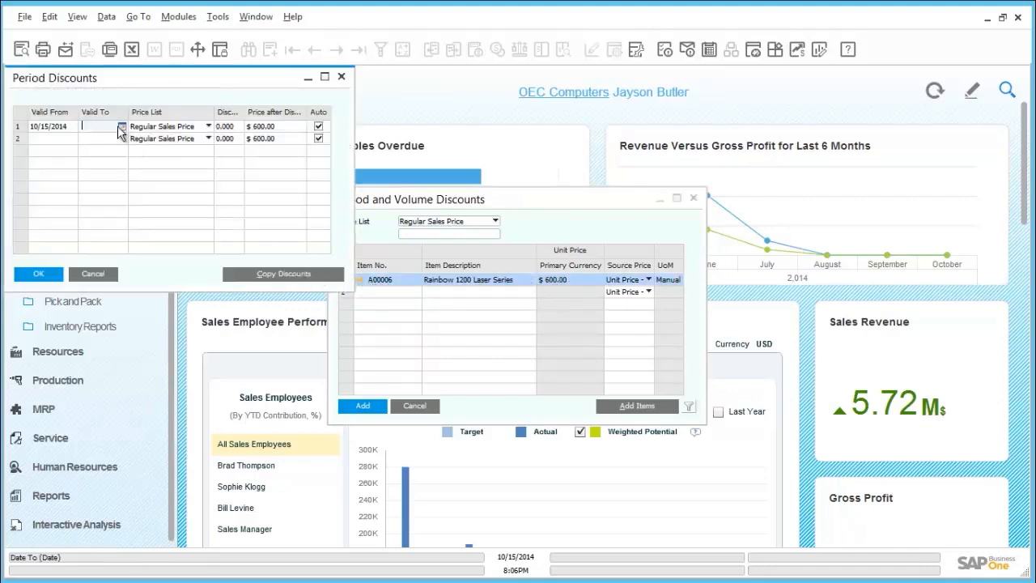
{"action": "type", "text": "10/31/201"}
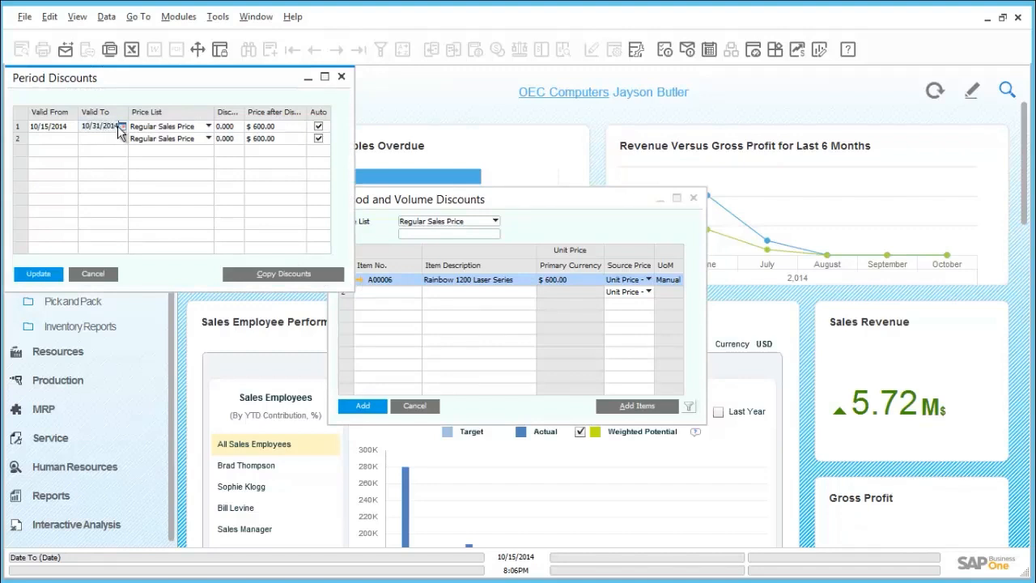
{"action": "key", "text": "Tab"}
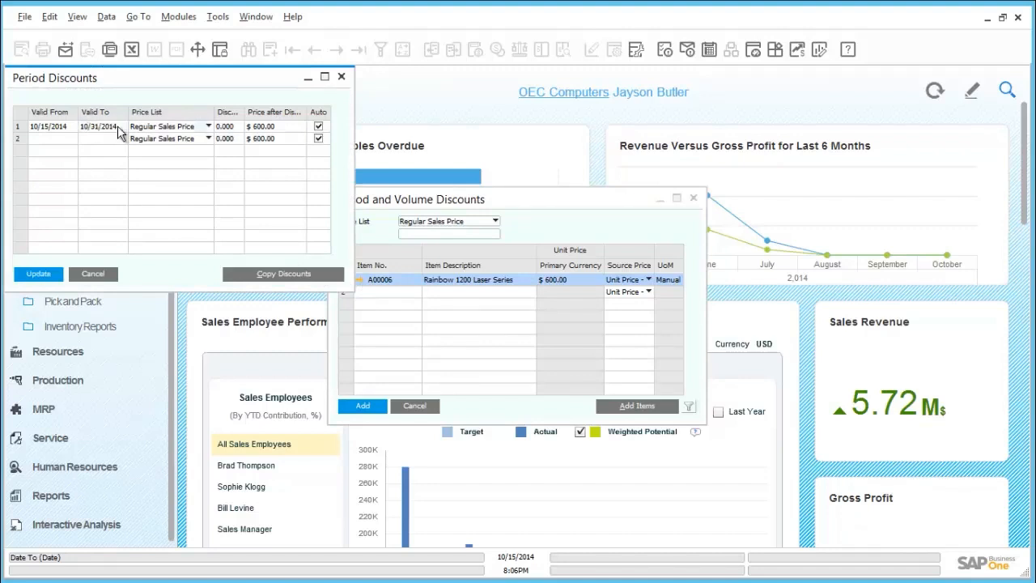
{"action": "left_click", "coordinate": [229, 127]}
{"action": "type", "text": "20"}
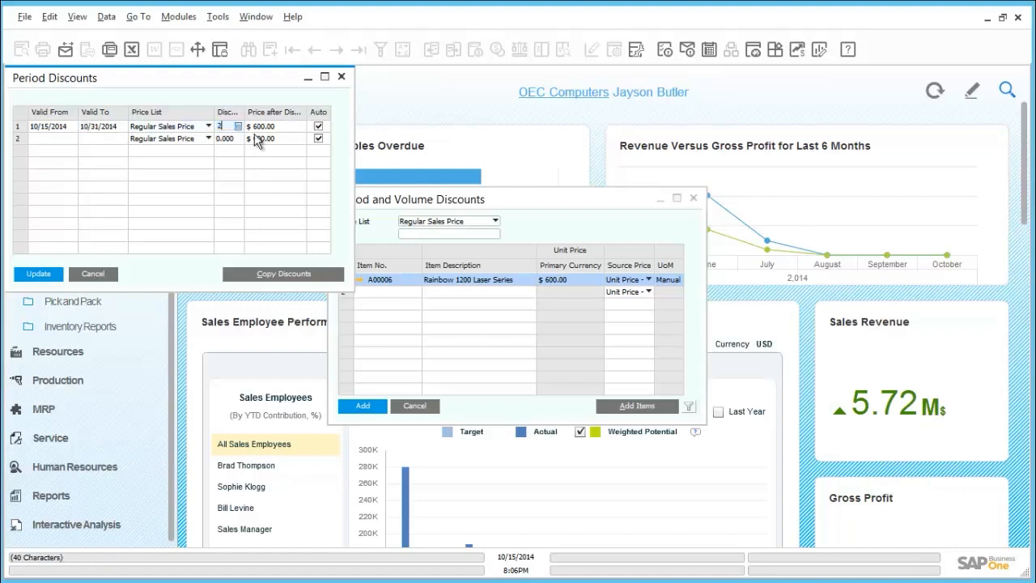
{"action": "key", "text": "Tab"}
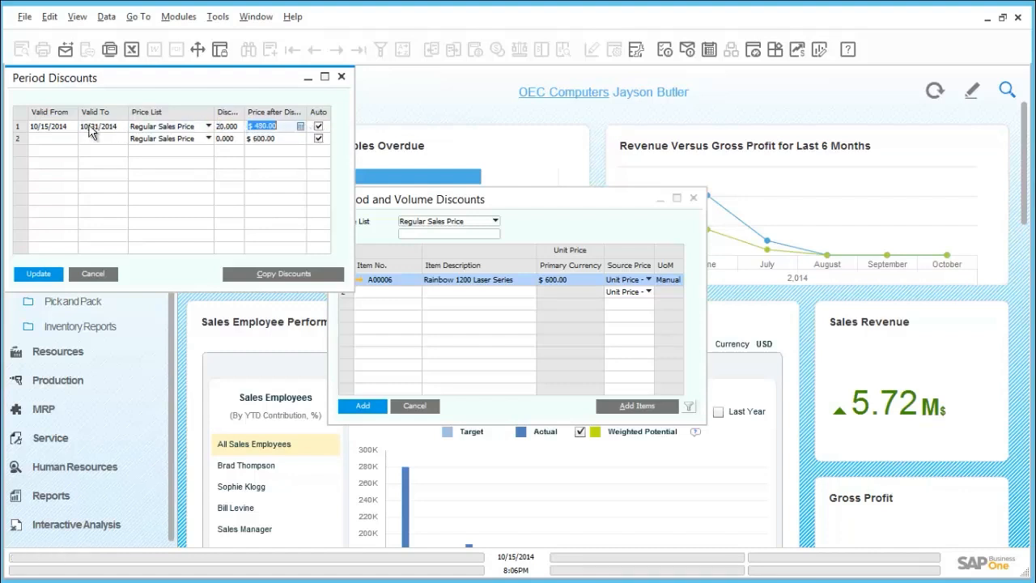
Open the volume discounts for the first period and define a 50% discount for a quantity of 100
{"action": "double_click", "coordinate": [18, 130]}
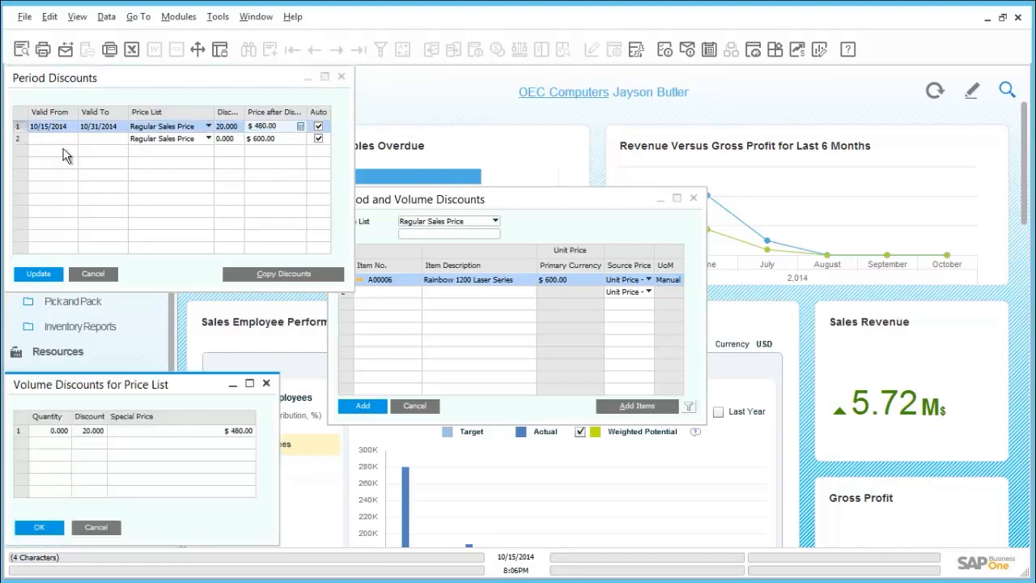
{"action": "left_click_drag", "start_coordinate": [106, 391], "coordinate": [164, 275]}
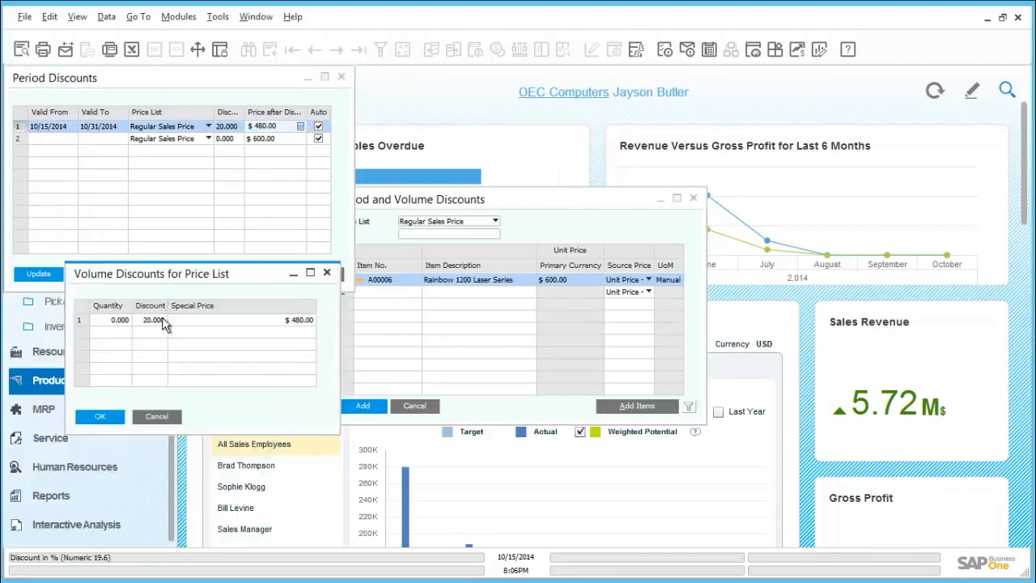
{"action": "left_click", "coordinate": [122, 320]}
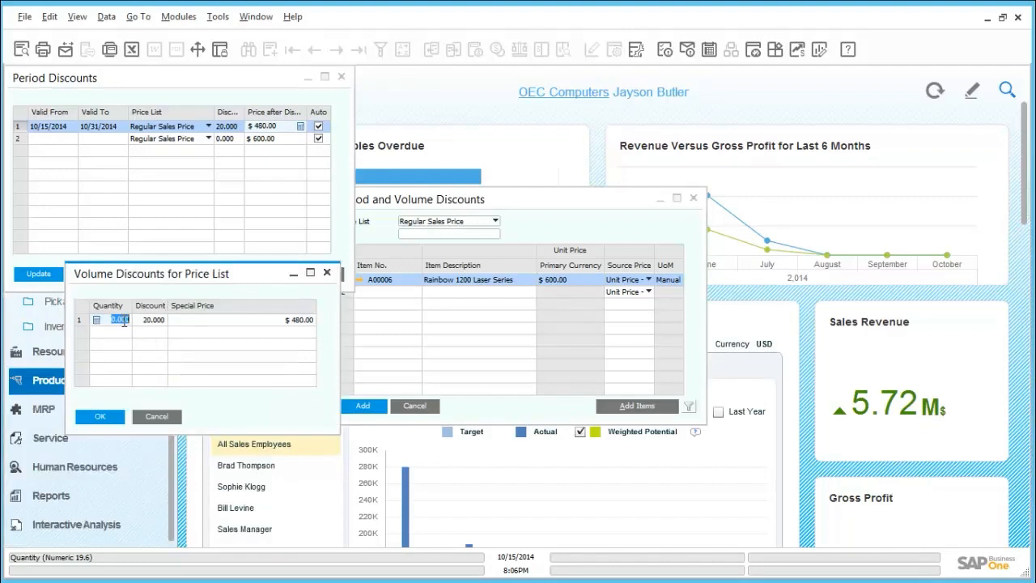
{"action": "type", "text": "100"}
{"action": "key", "text": "Tab"}
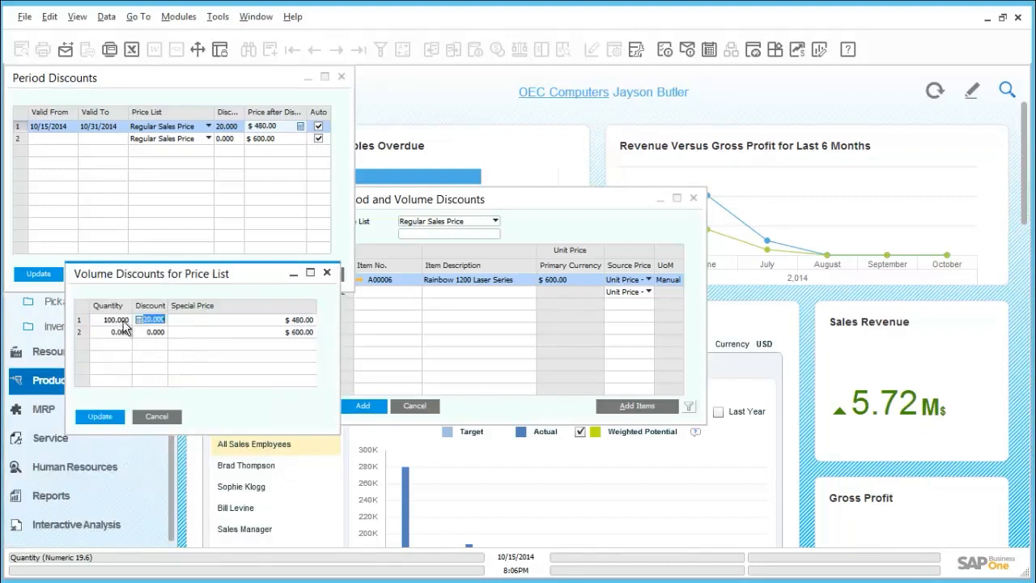
{"action": "type", "text": "10"}
{"action": "key", "text": "Tab"}
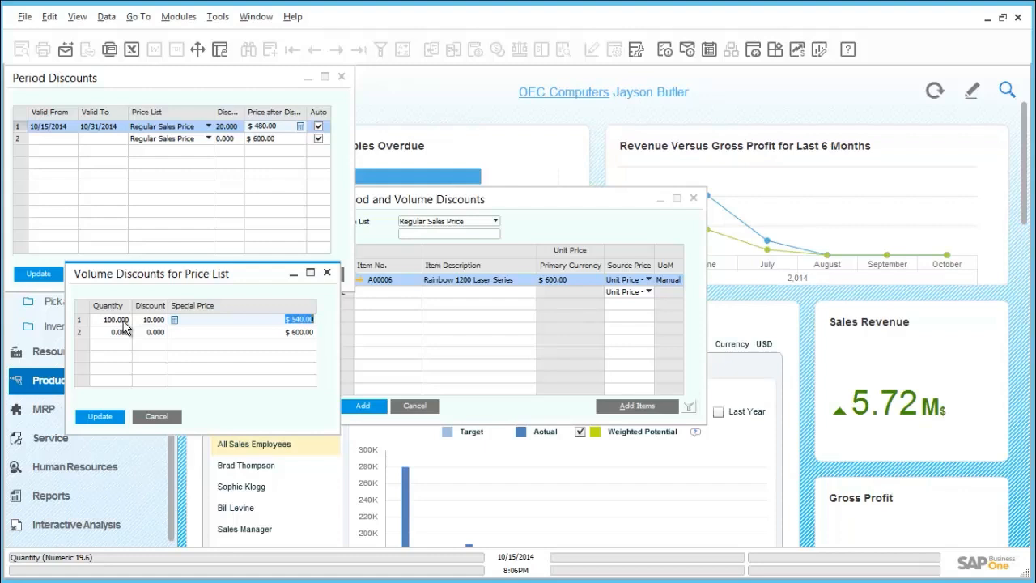
{"action": "key", "text": "shift+Tab"}
{"action": "type", "text": "50"}
{"action": "key", "text": "Tab"}
Add volume discount tiers of 55% for a quantity of 500 and 60% for a quantity of 100,000
{"action": "key", "text": "Tab"}
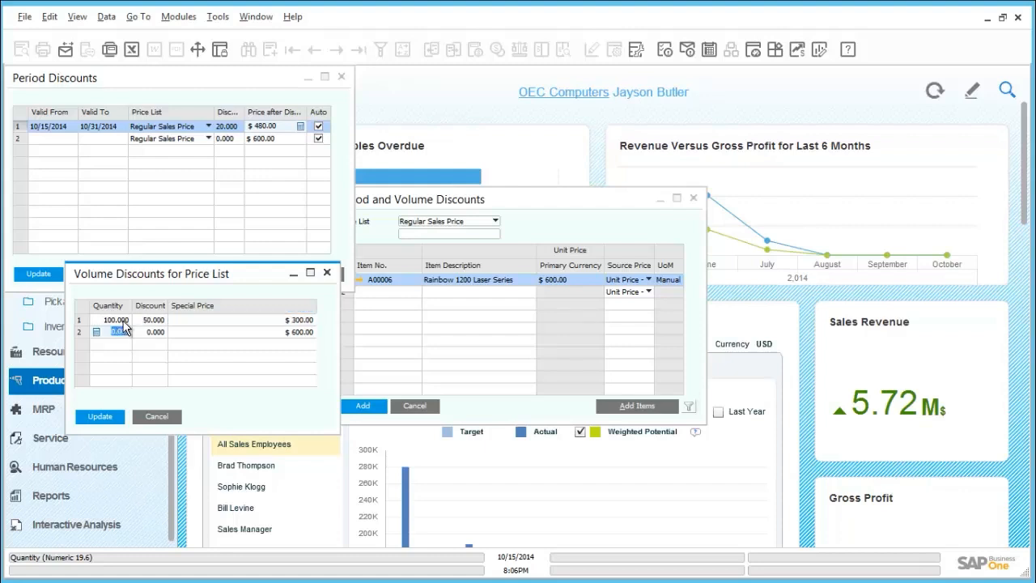
{"action": "key", "text": "BackSpace"}
{"action": "type", "text": "500"}
{"action": "key", "text": "Tab"}
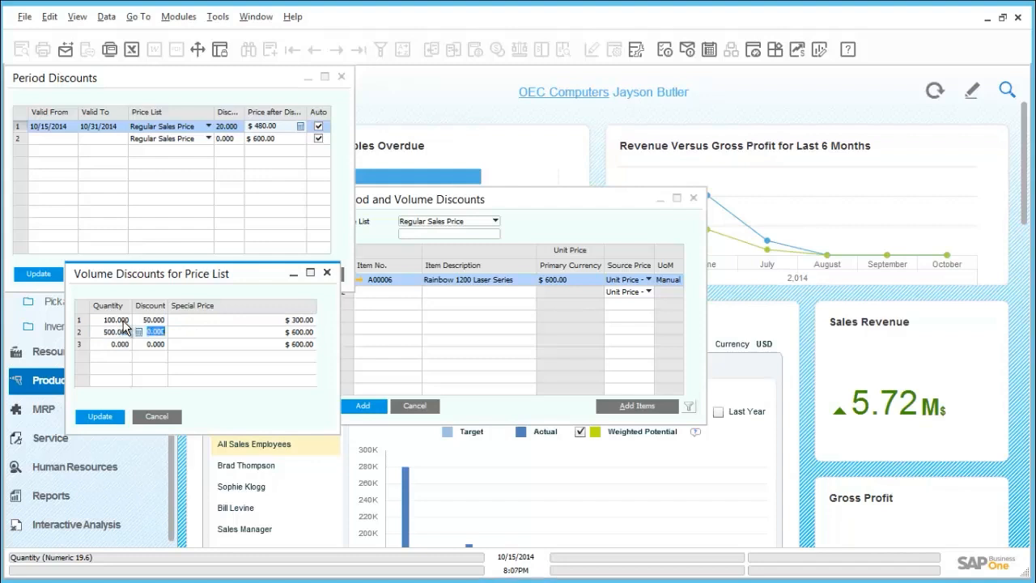
{"action": "type", "text": "55"}
{"action": "key", "text": "Tab"}
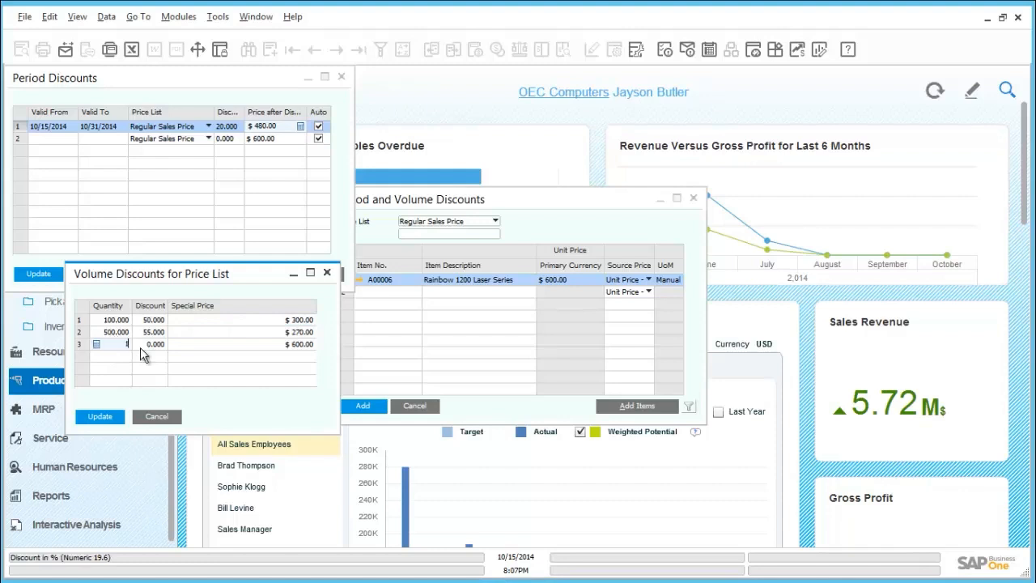
{"action": "key", "text": "Tab"}
{"action": "type", "text": "60"}
{"action": "key", "text": "Tab"}
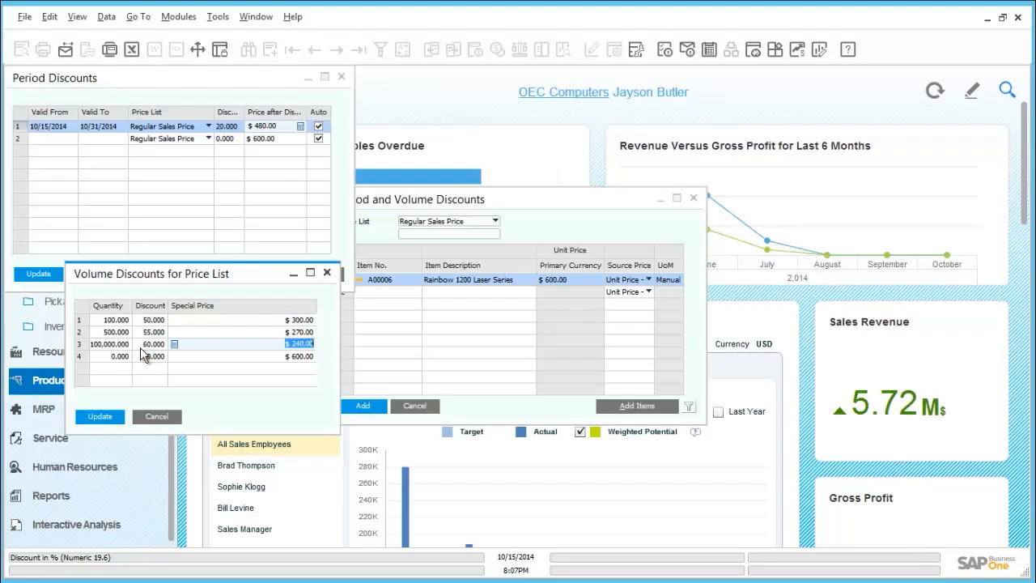
Save the volume and period discounts, add the discount record for A00006 and close the discounts form
{"action": "left_click", "coordinate": [92, 418]}
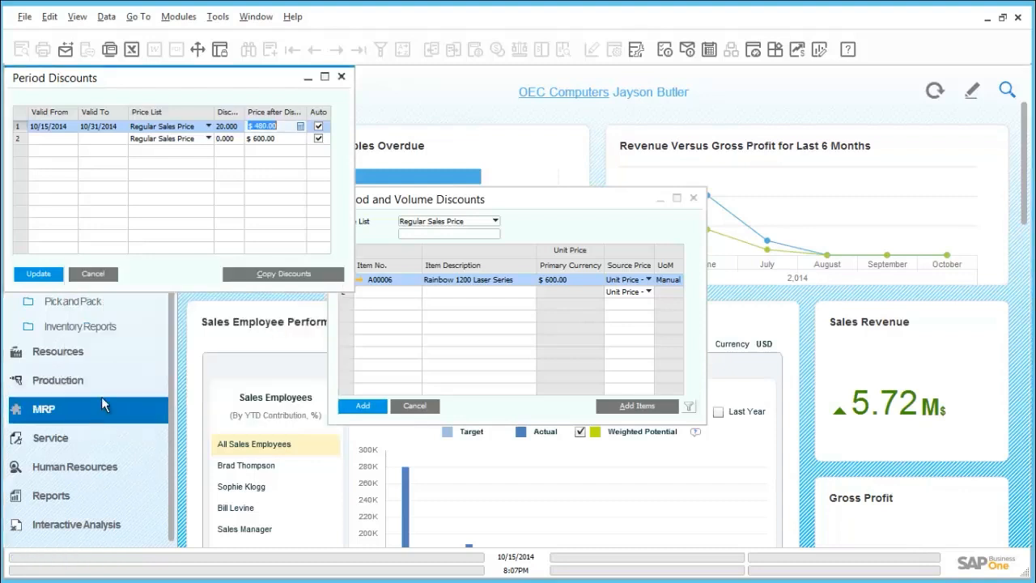
{"action": "left_click", "coordinate": [47, 278]}
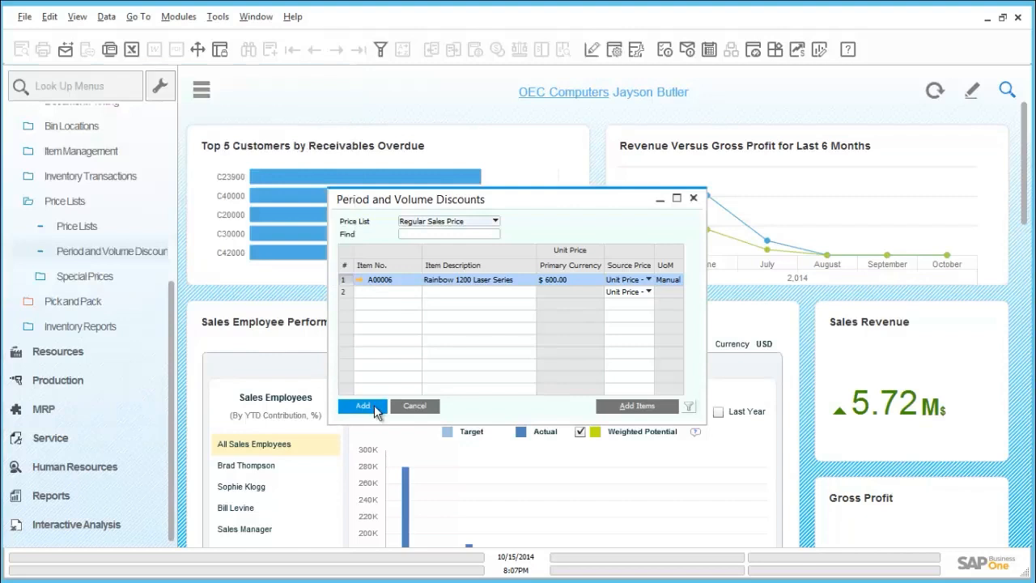
{"action": "left_click", "coordinate": [362, 406]}
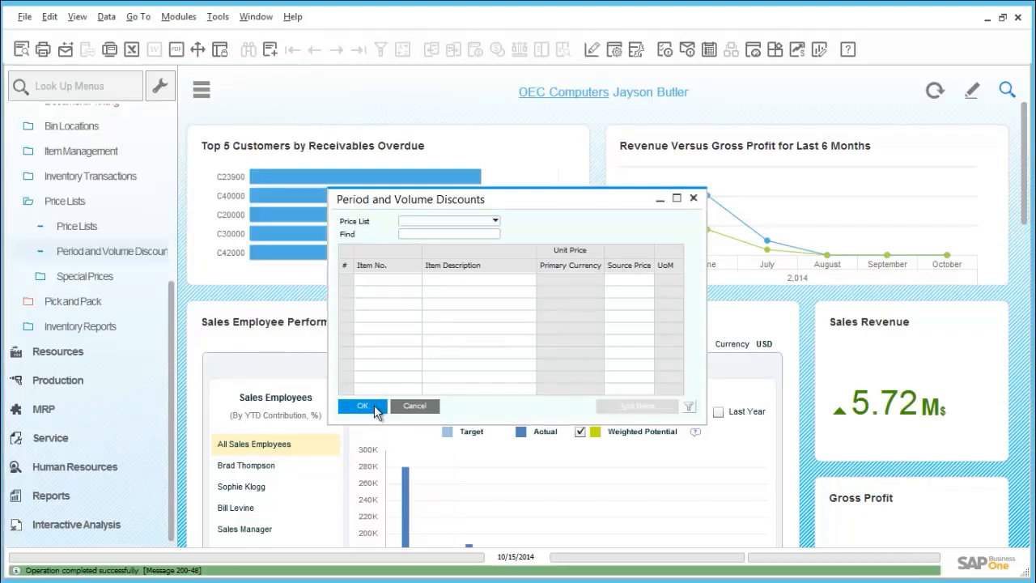
{"action": "left_click", "coordinate": [374, 406]}
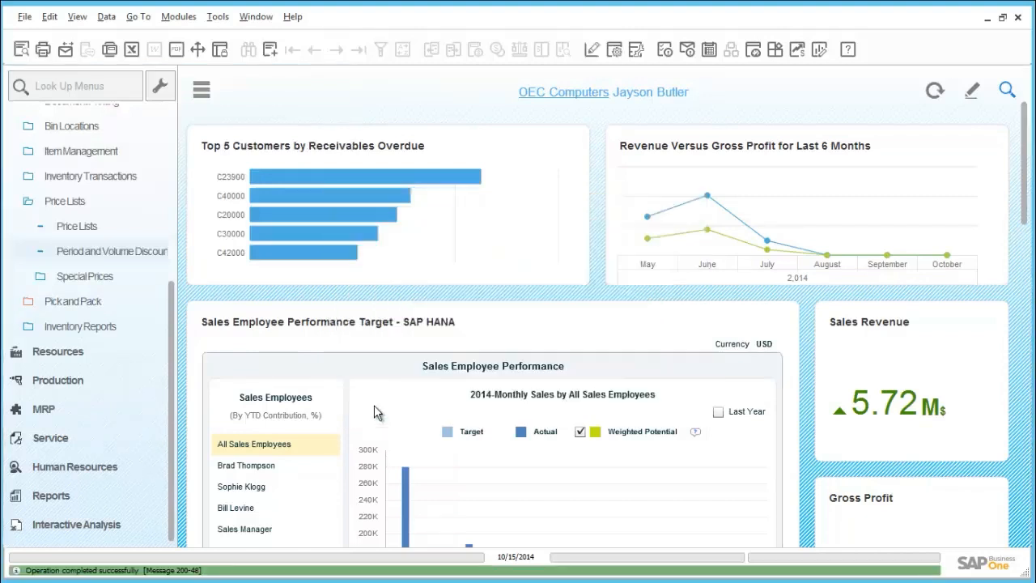